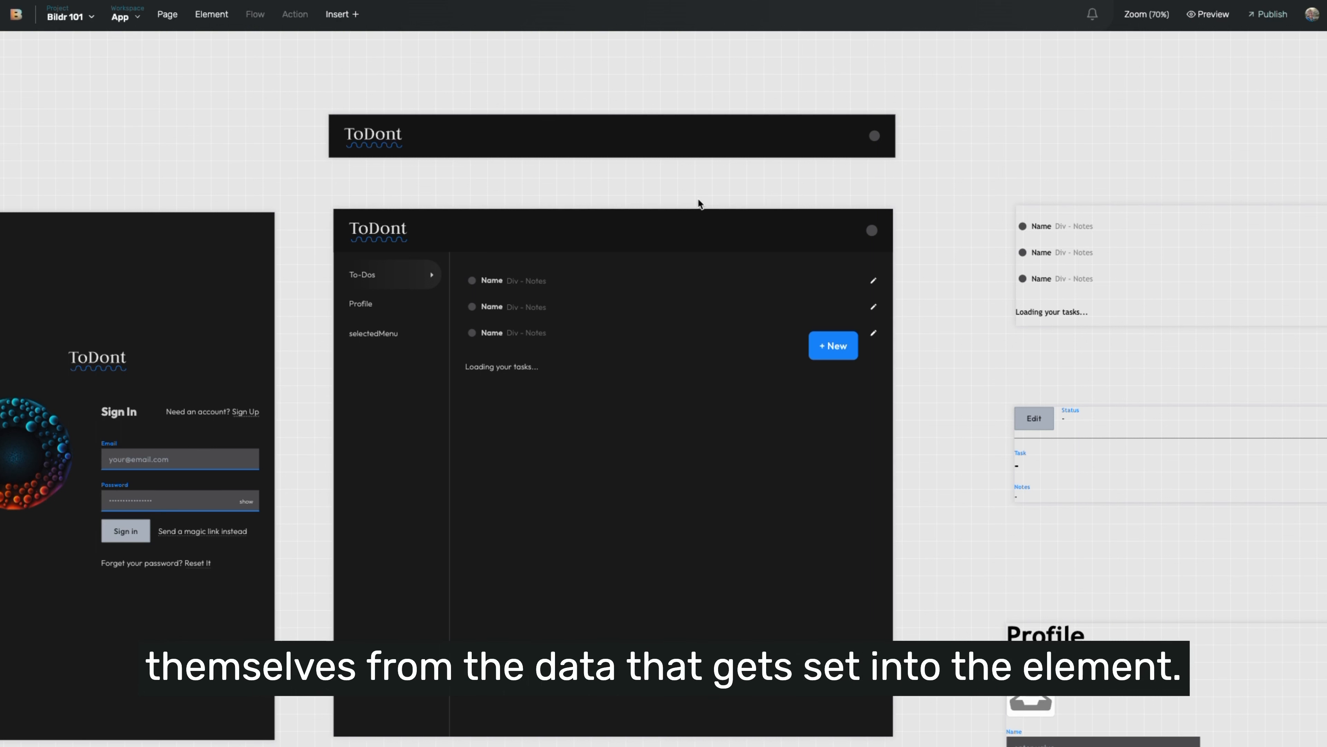
Open the collection list data settings of the Repeating List on the Task List page.
scroll(792, 256, "right", 10)
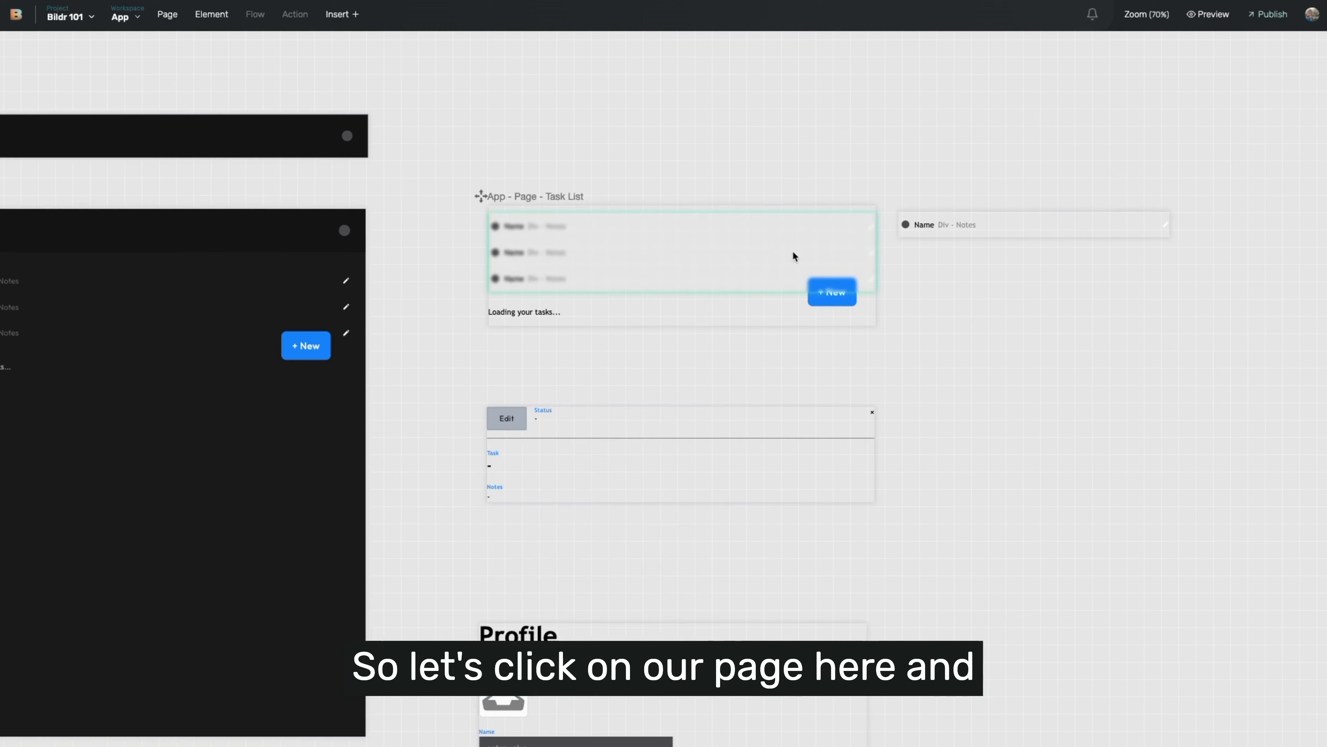
left_click(793, 252)
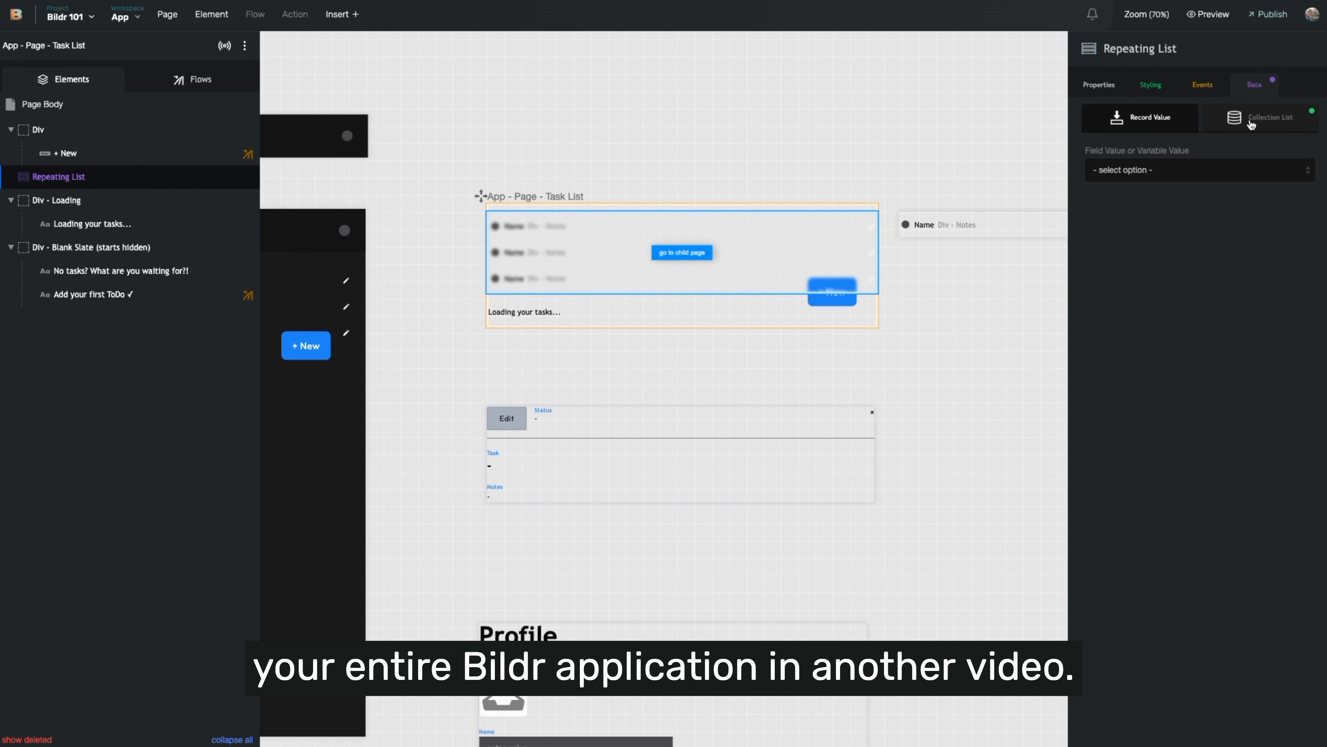
left_click(800, 237)
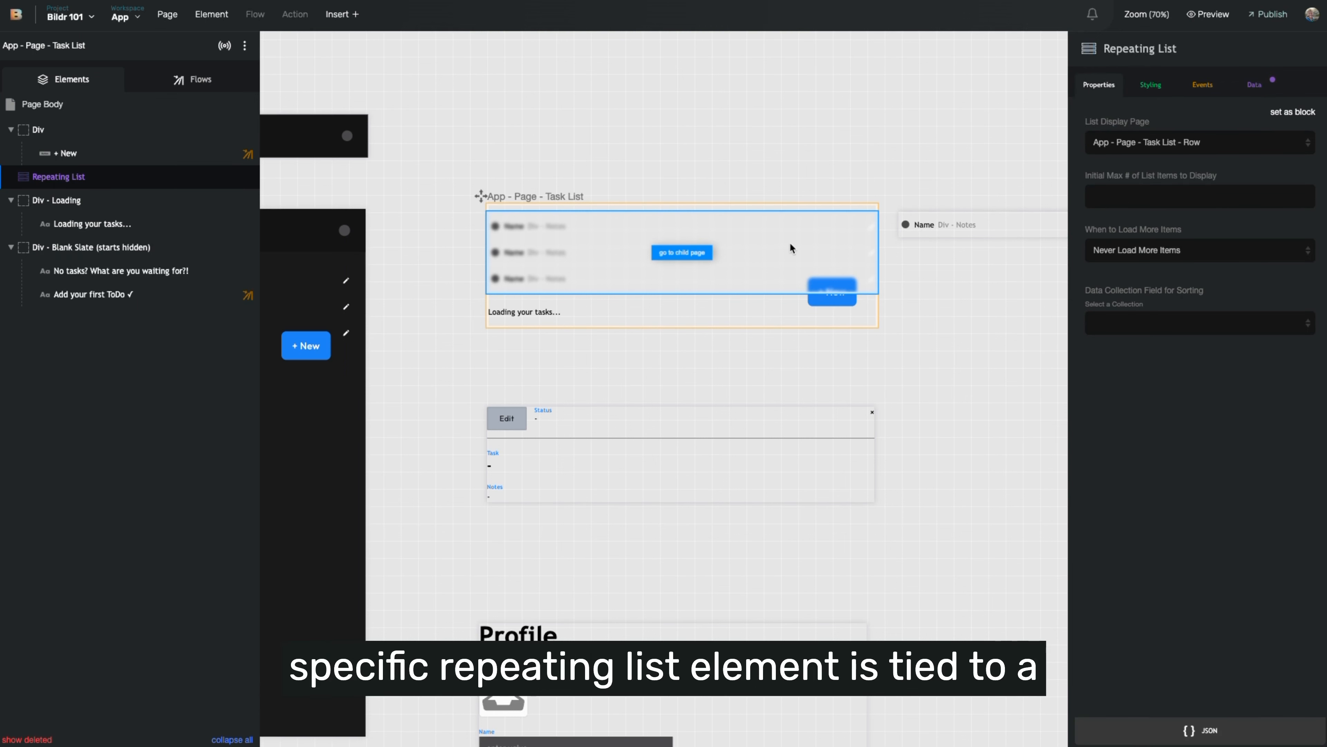
left_click(1254, 85)
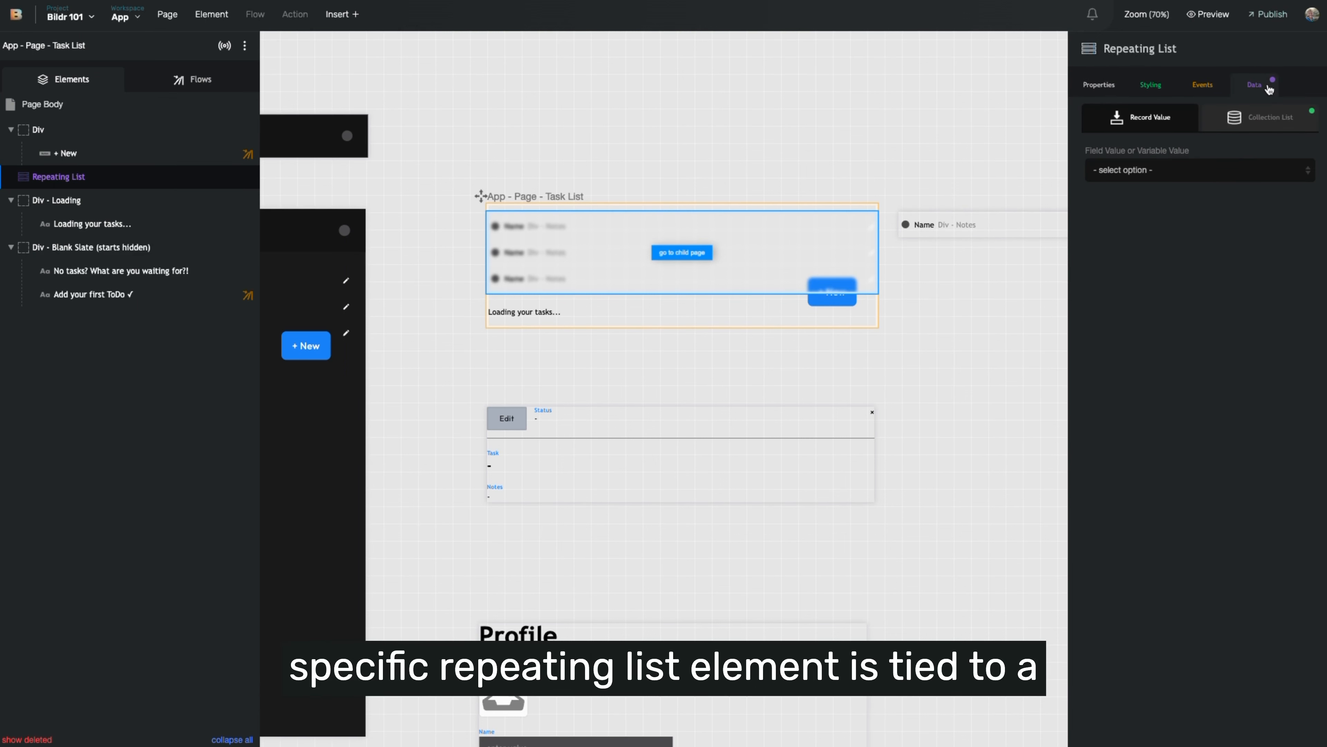
left_click(1256, 118)
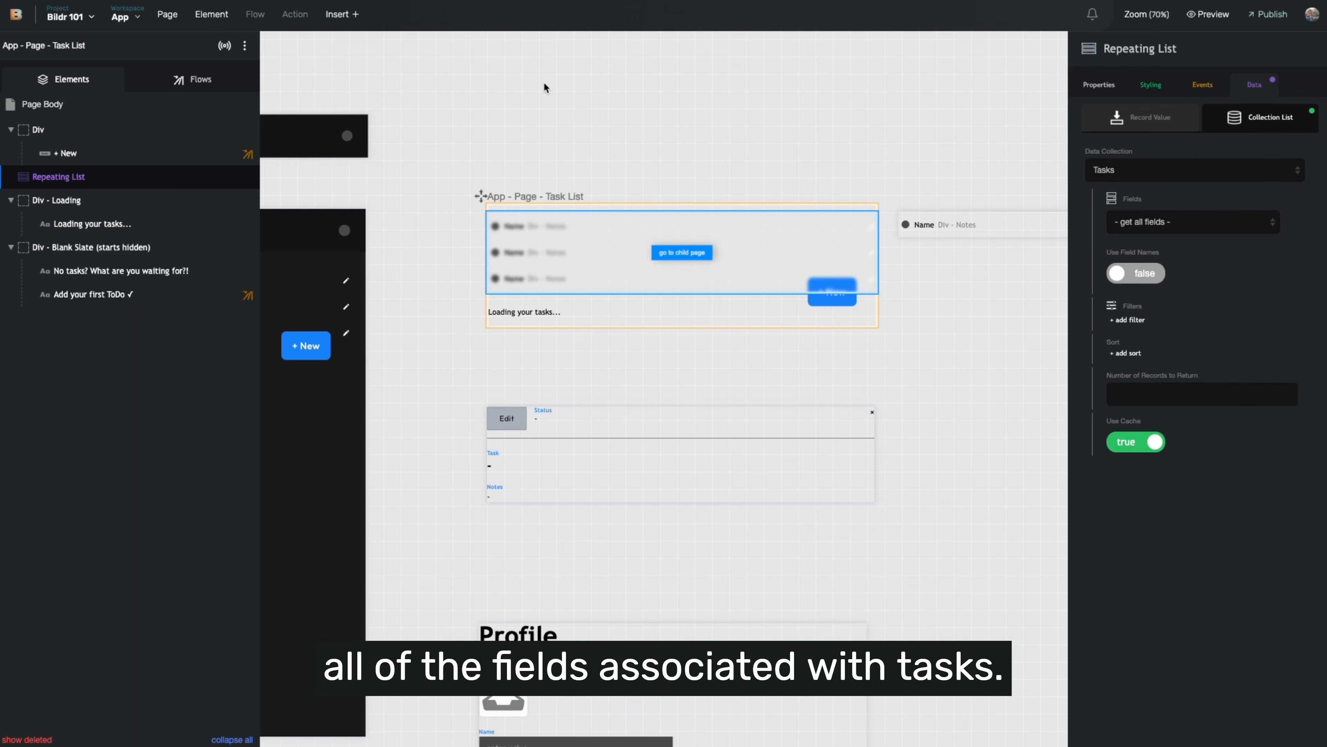
Open the Tasks data collection and view the field IDs of the internal createdBy and modifiedDate fields.
left_click(71, 13)
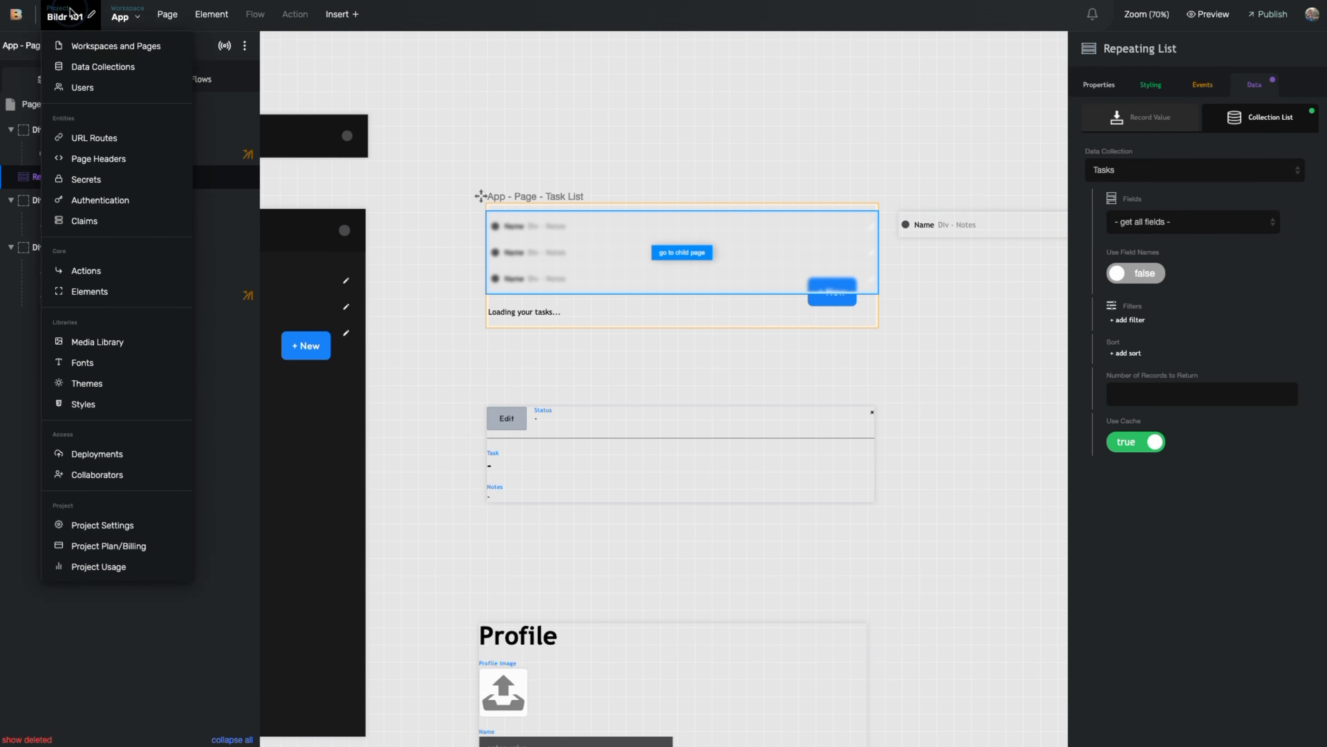
left_click(103, 66)
left_click(78, 143)
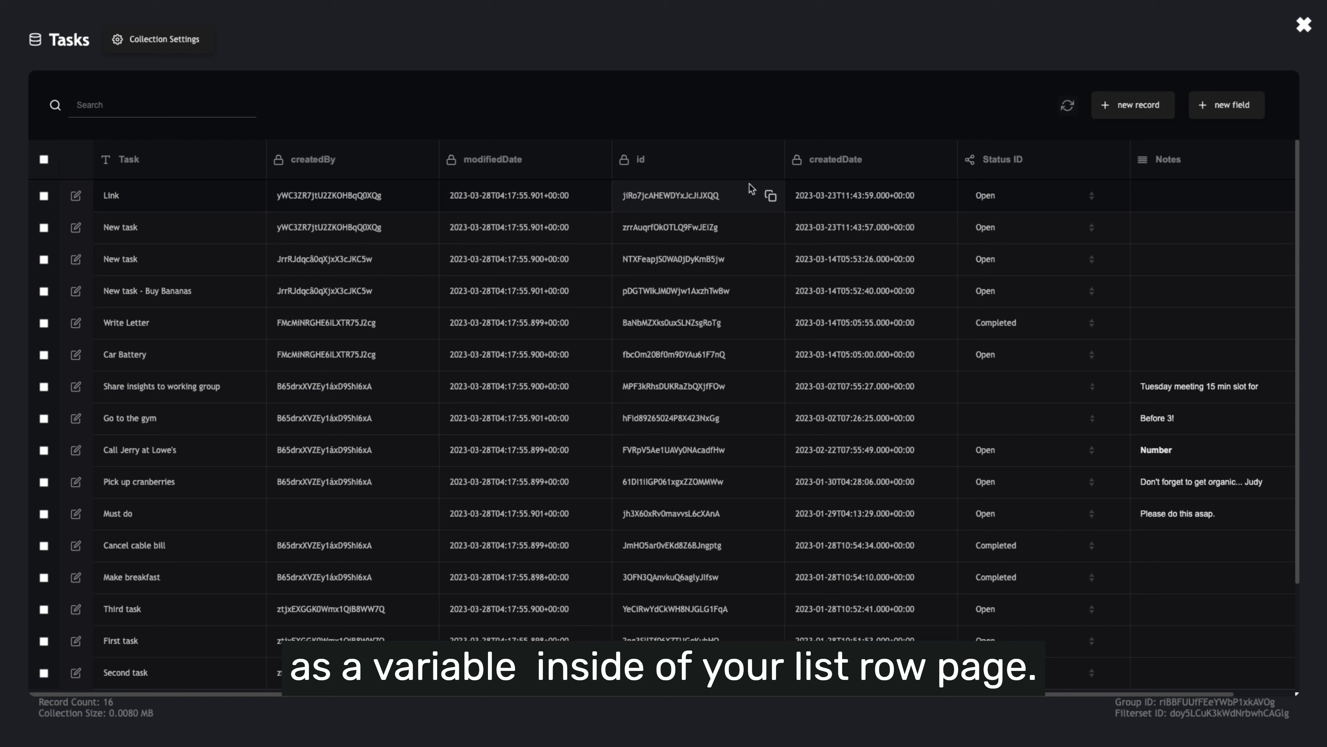
left_click(424, 159)
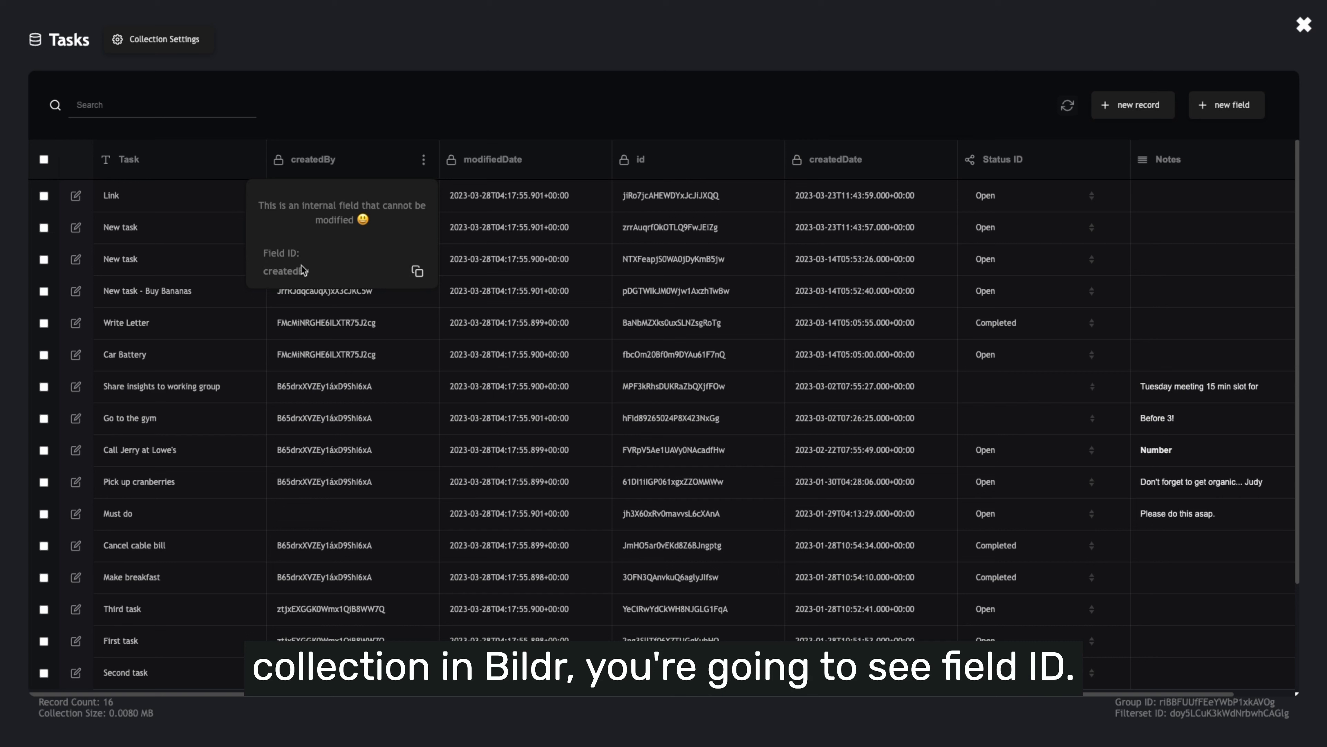
left_click(399, 133)
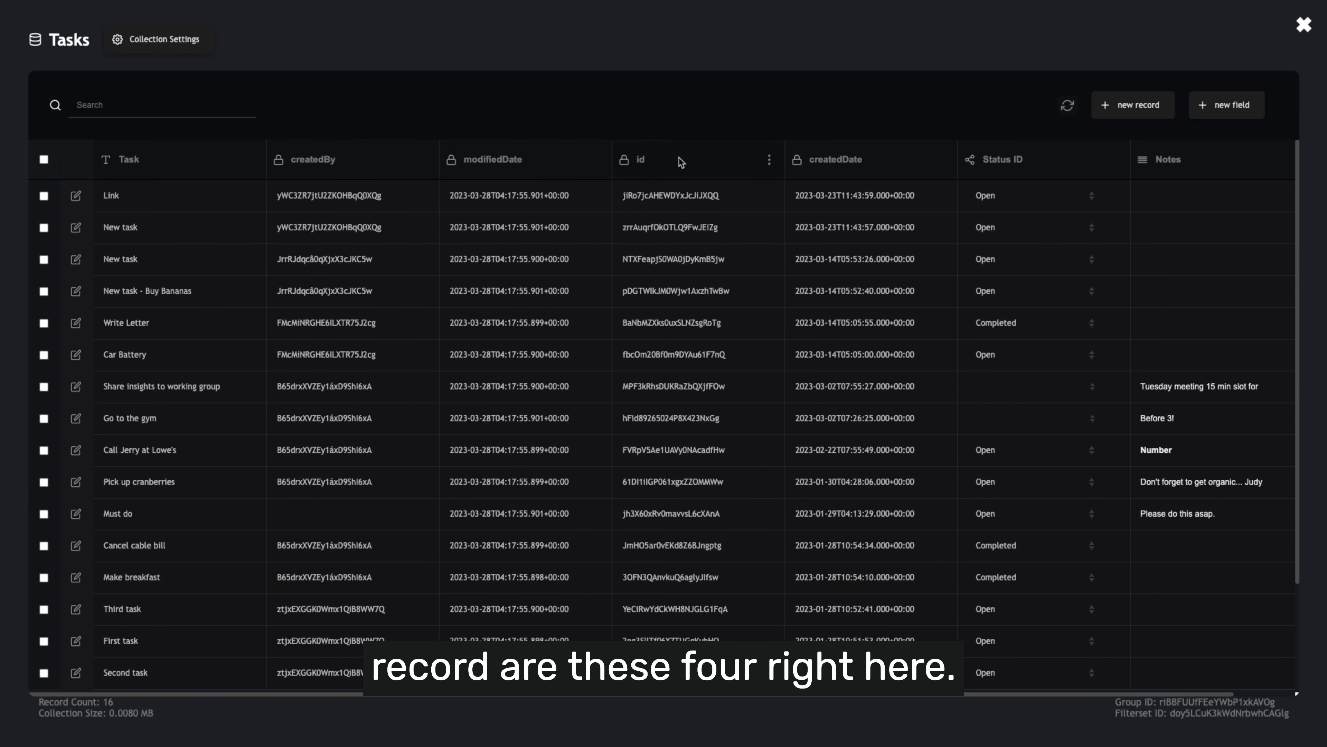
left_click(595, 162)
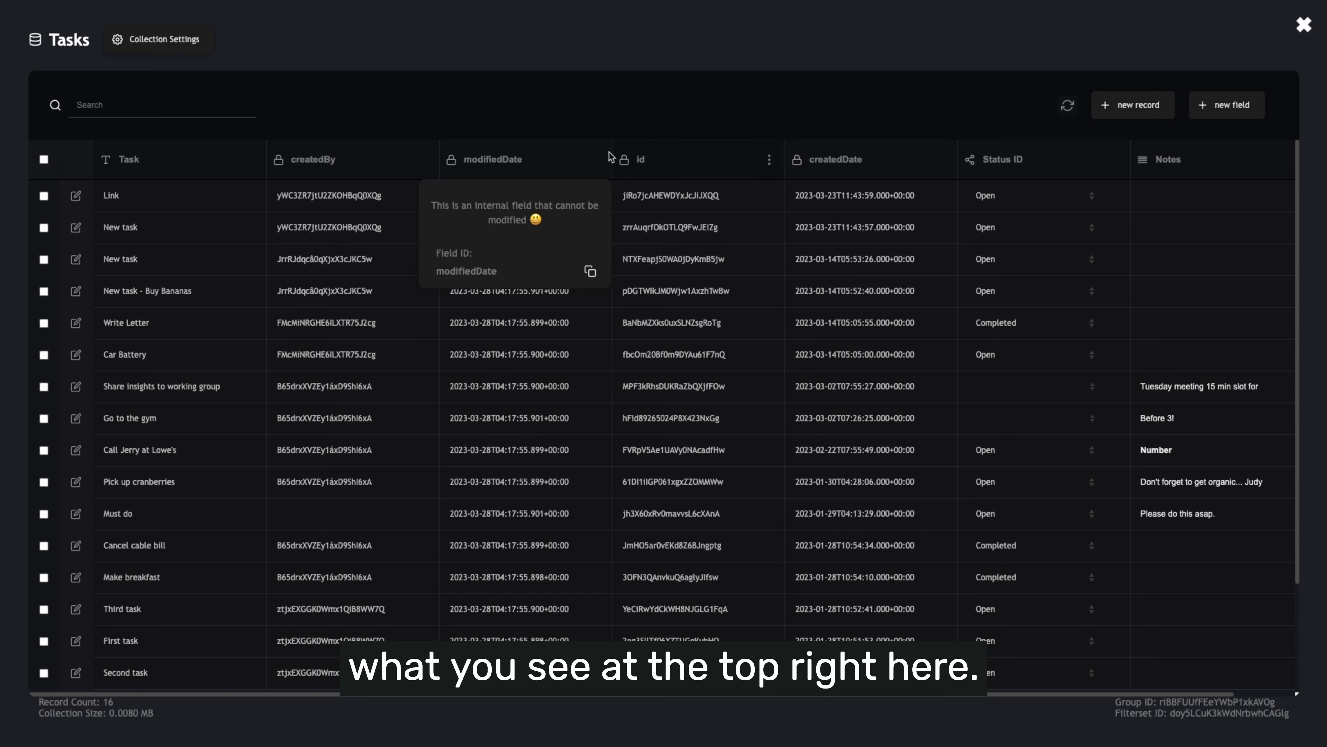
left_click(268, 133)
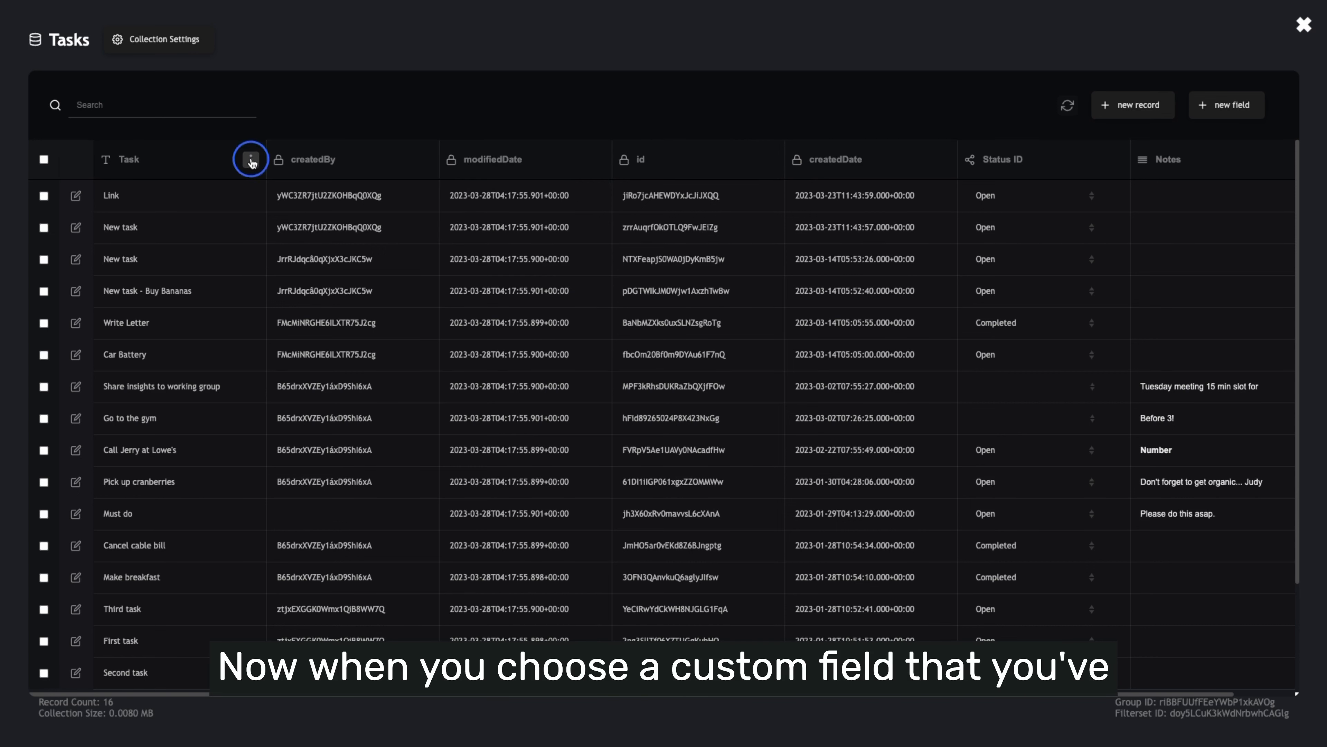
View and copy the Field ID of the custom Task field, and close the Tasks collection.
left_click(251, 159)
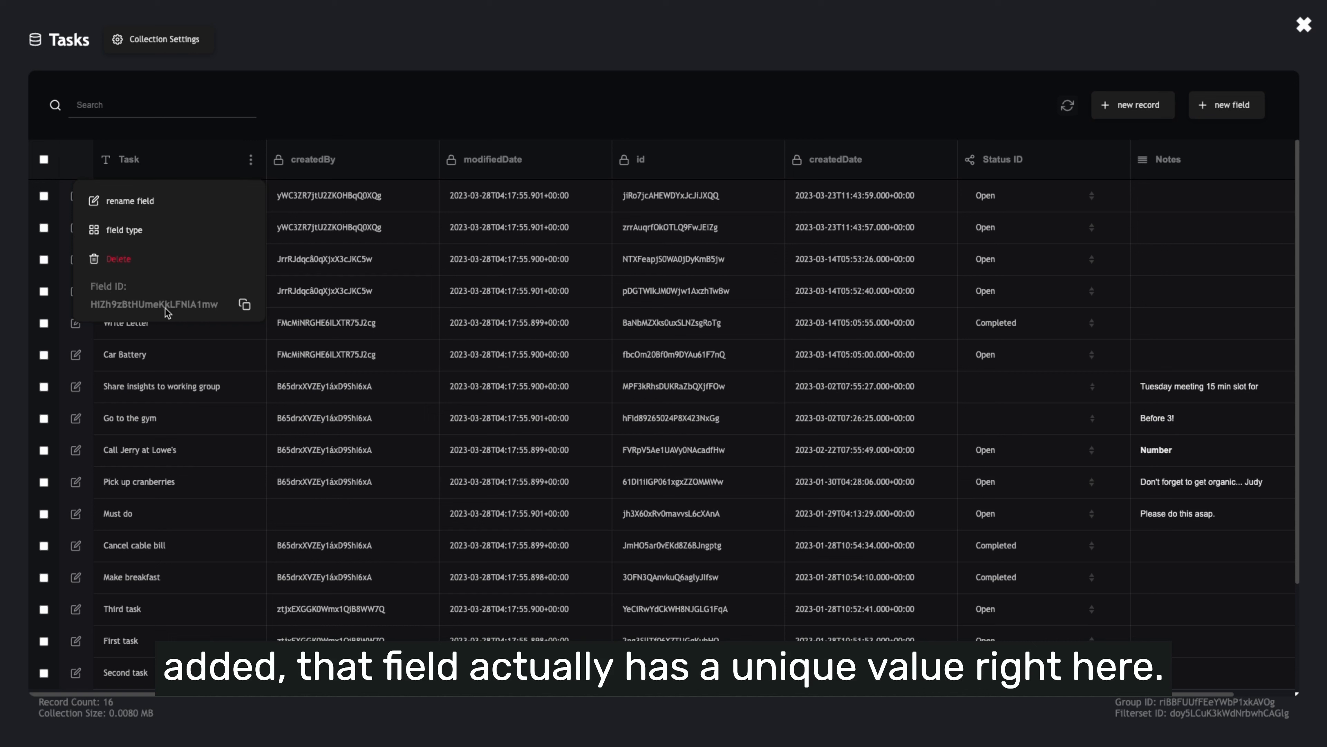
left_click(244, 306)
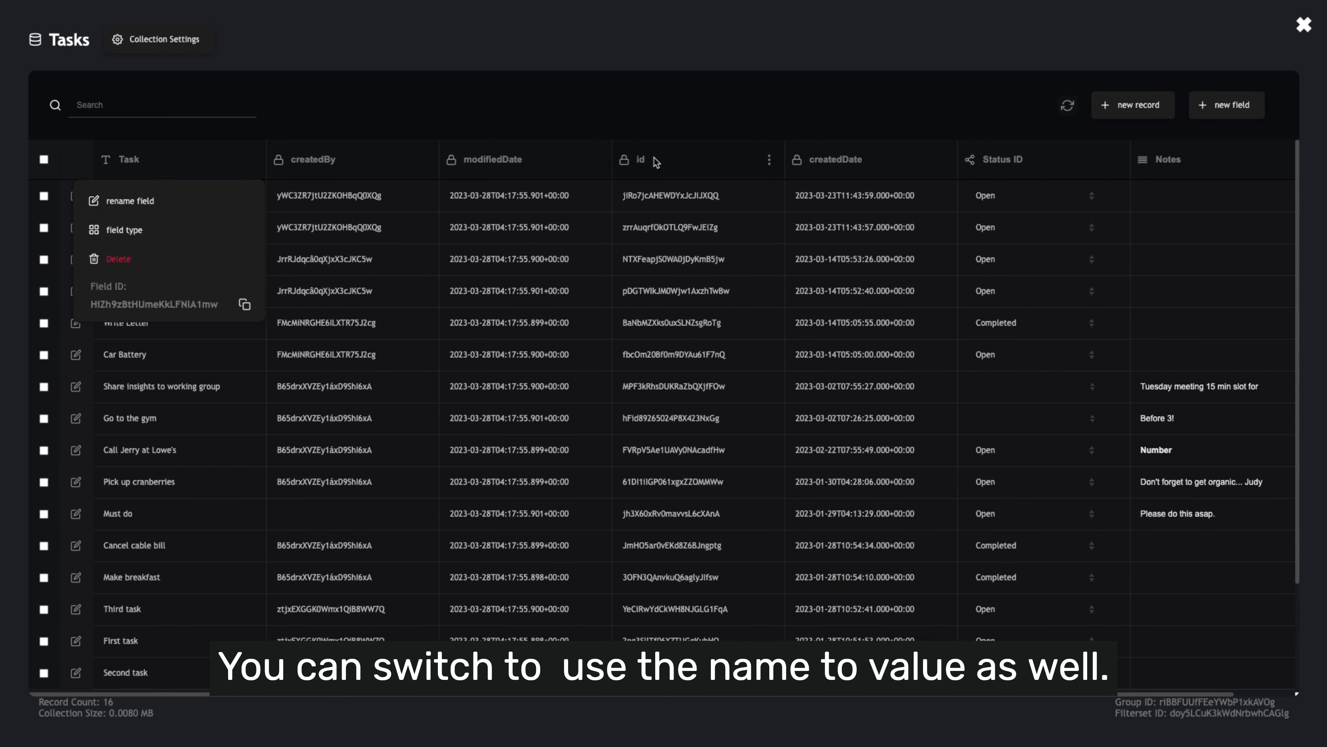
left_click(1304, 24)
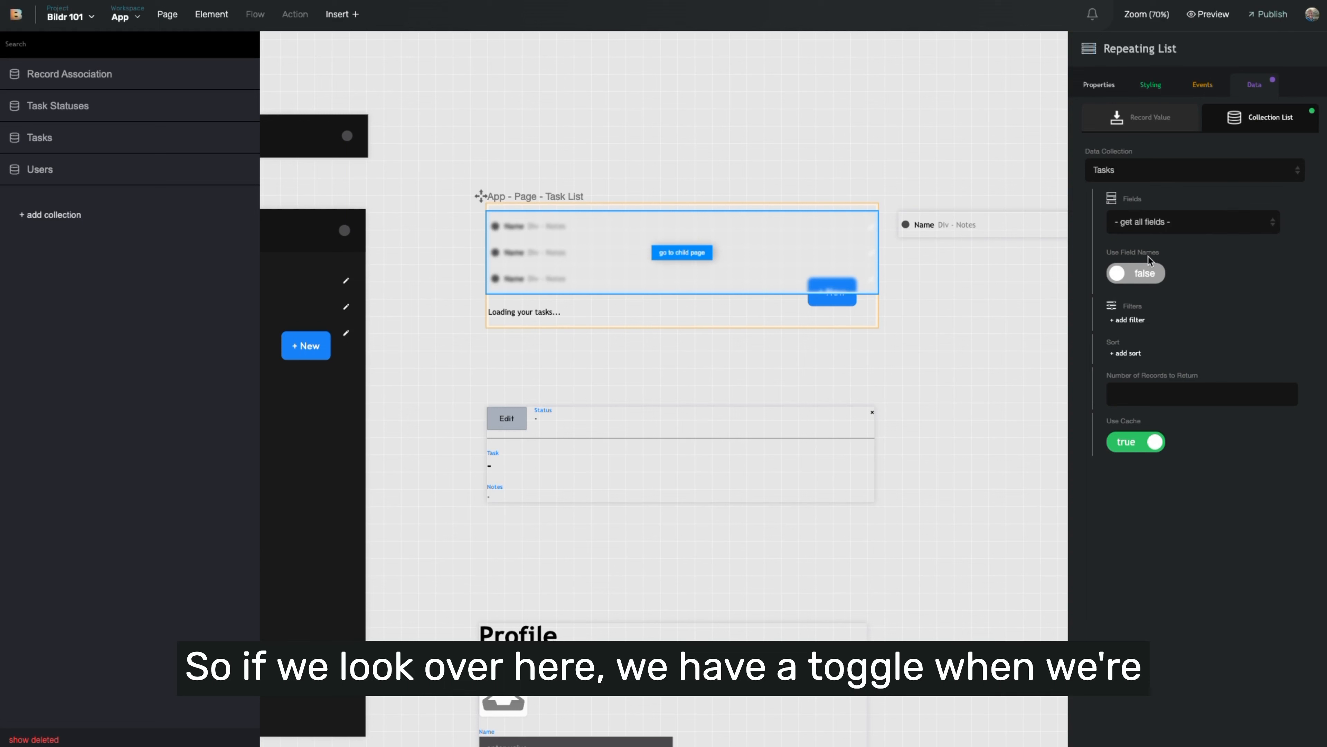
Try turning on Use Field Names for the Repeating List's Tasks collection, and switch it back off.
left_click(1137, 274)
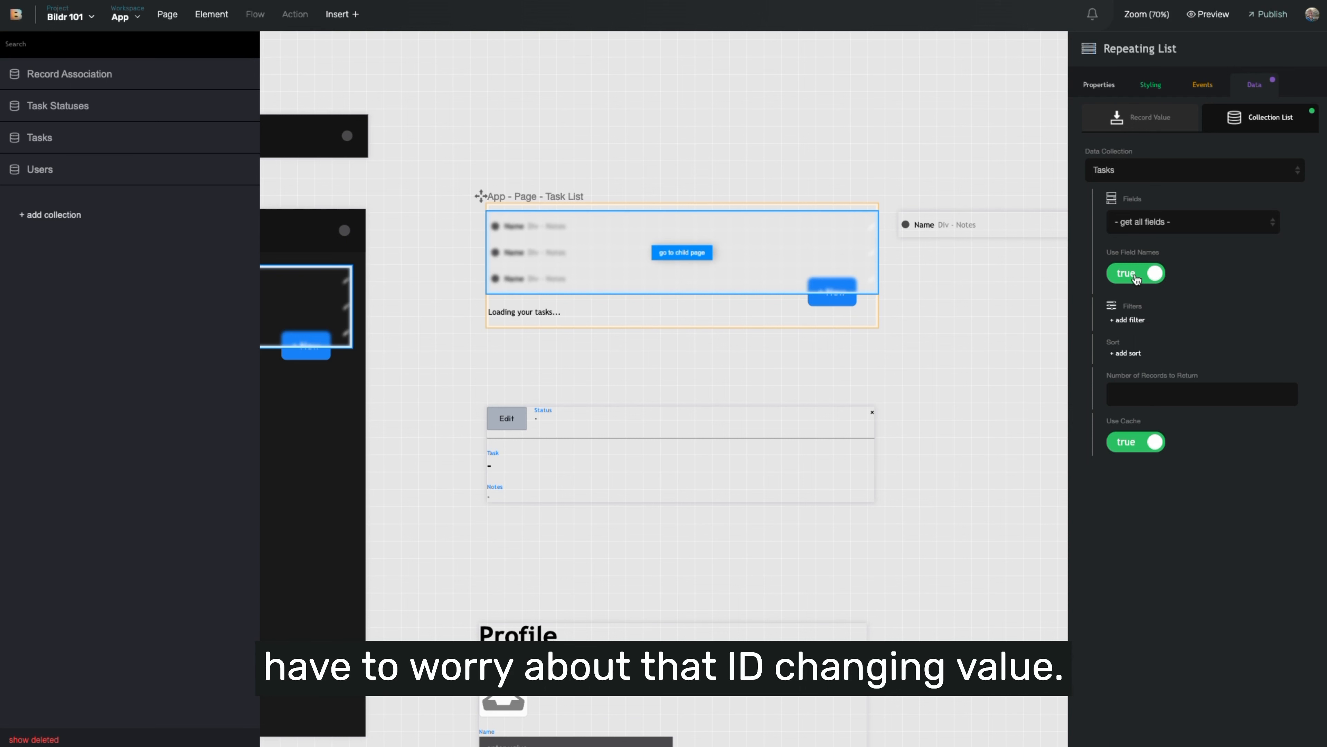
left_click(1136, 273)
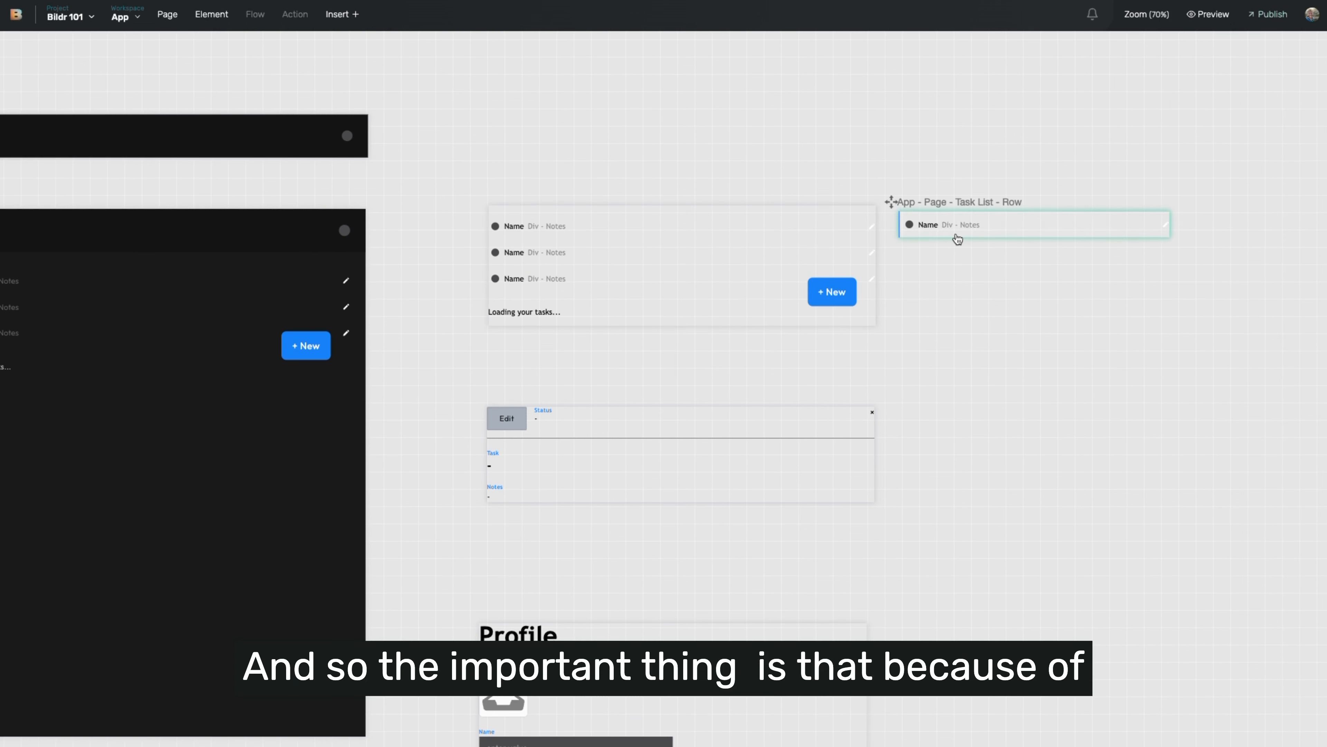
Inspect the record value data binding of the Name element on the Task List - Row page.
left_click(957, 239)
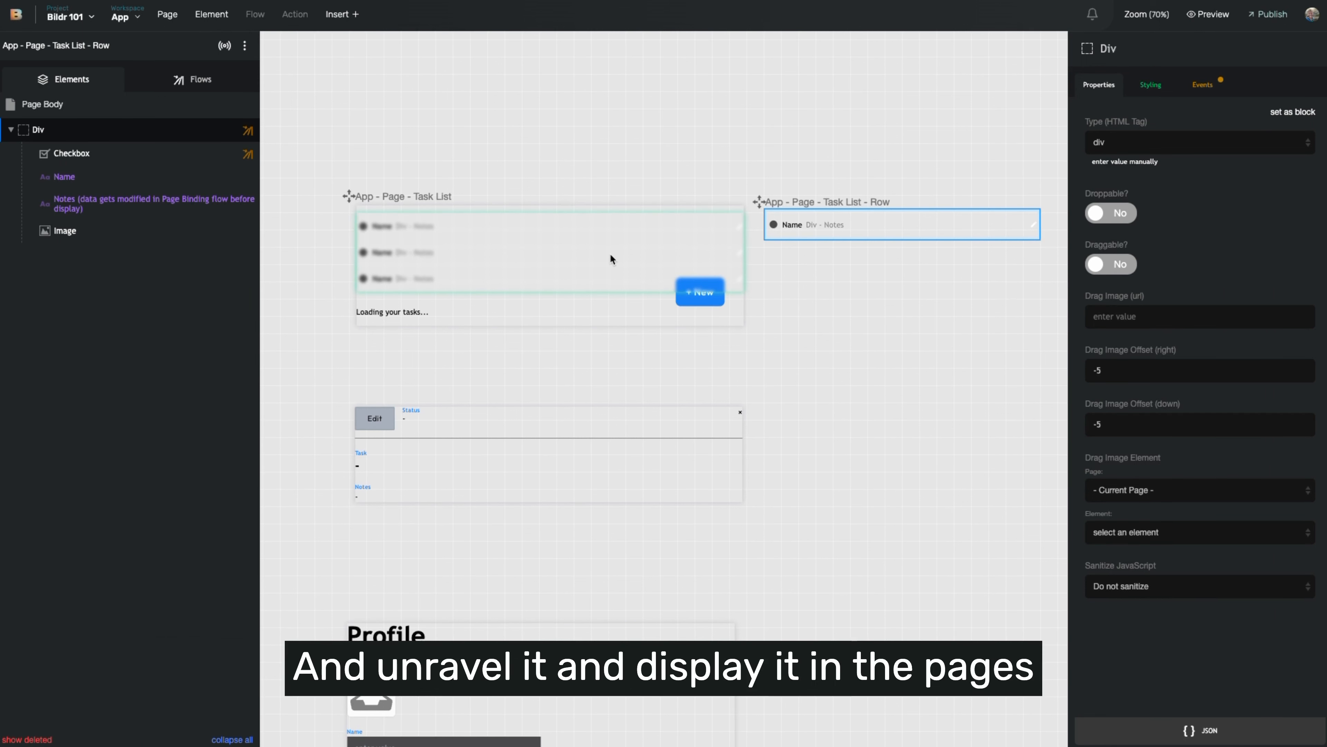
left_click(861, 233)
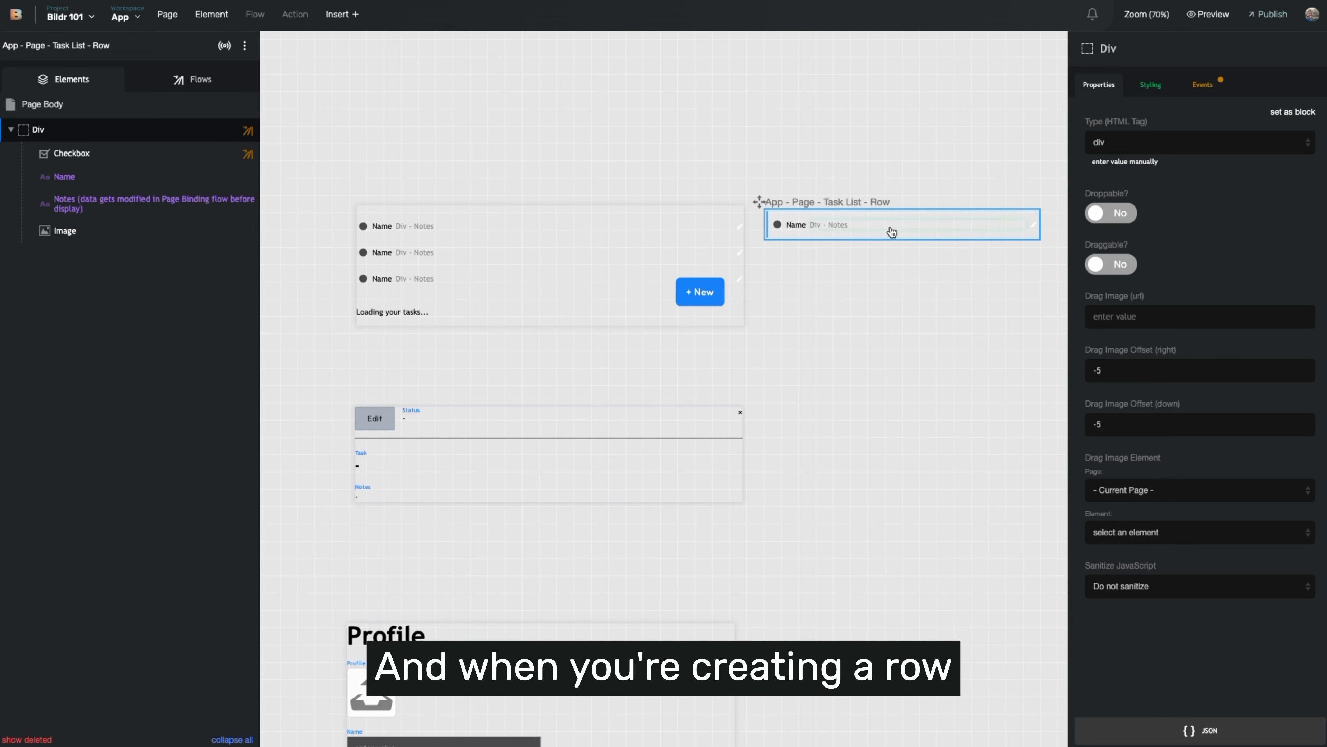
left_click(98, 178)
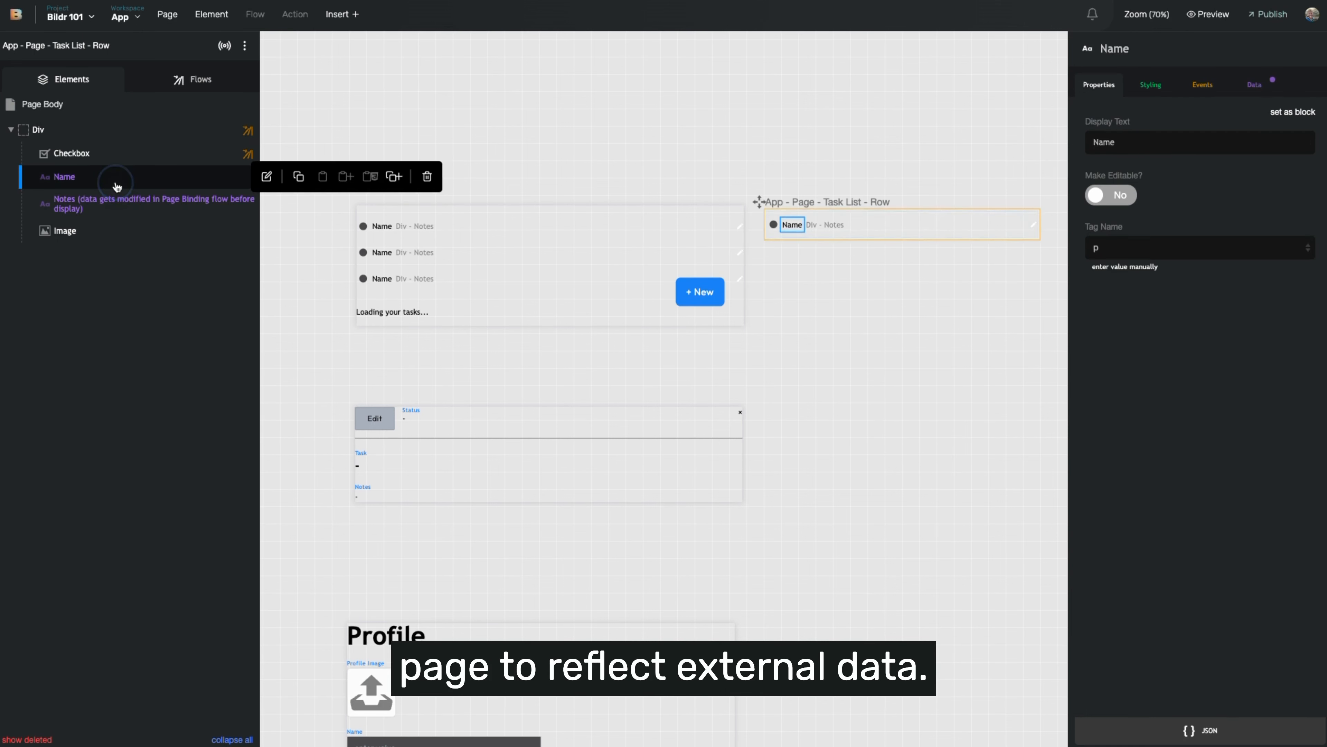
left_click(1254, 85)
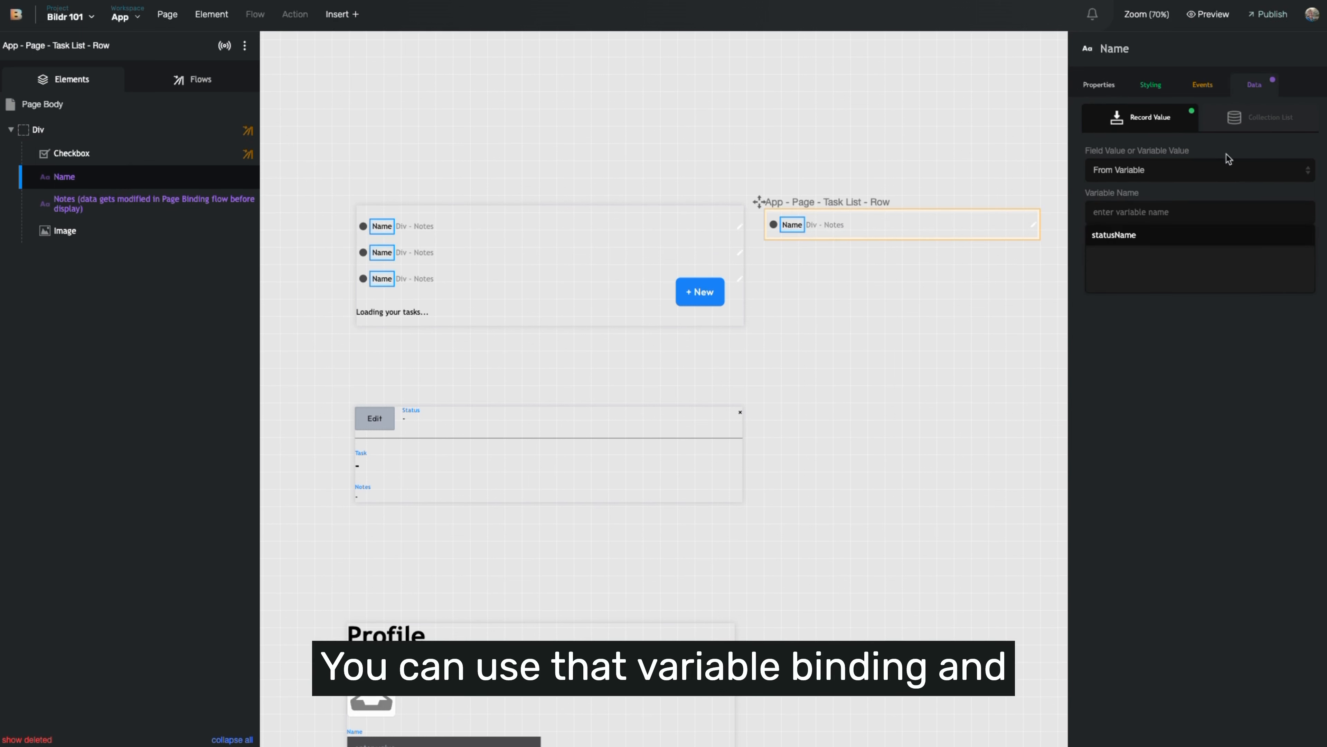
left_click(1141, 311)
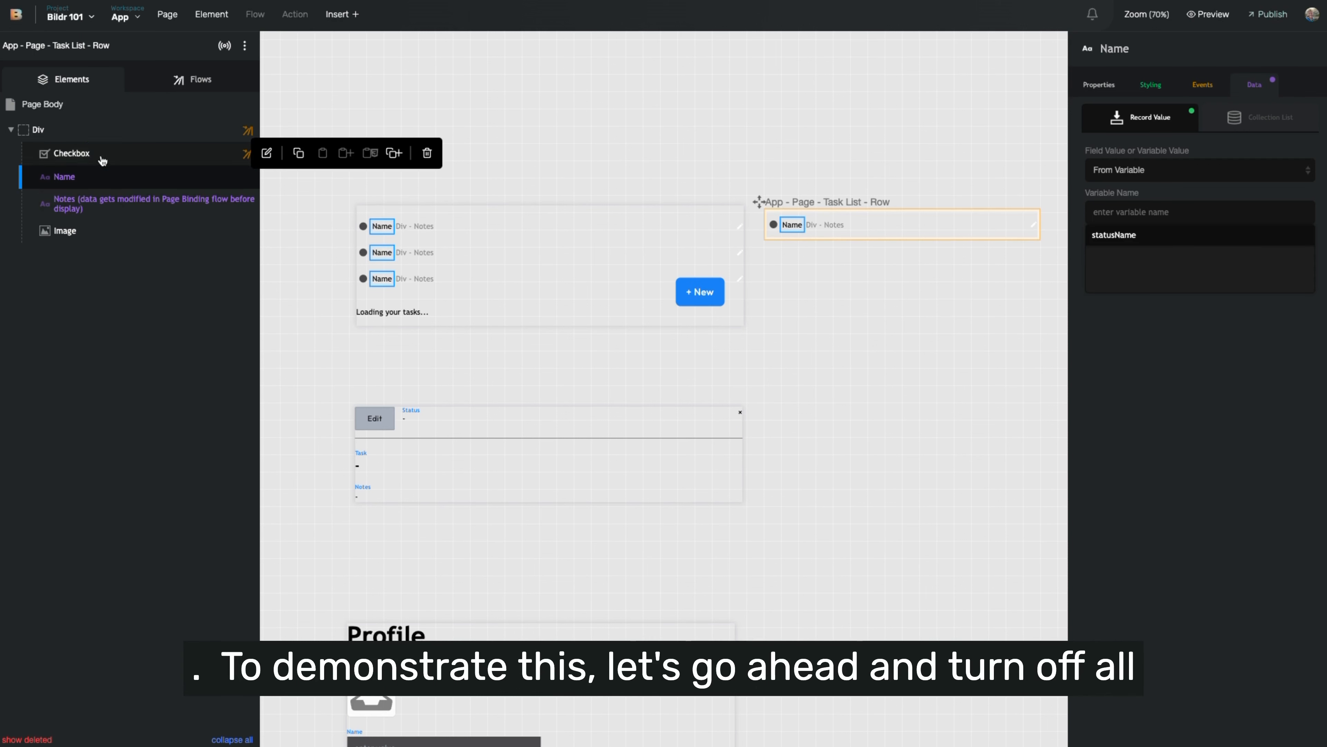
Clear the record value bindings of the row page's Name and Notes elements and check the task list in the preview.
left_click(101, 159)
left_click(98, 177)
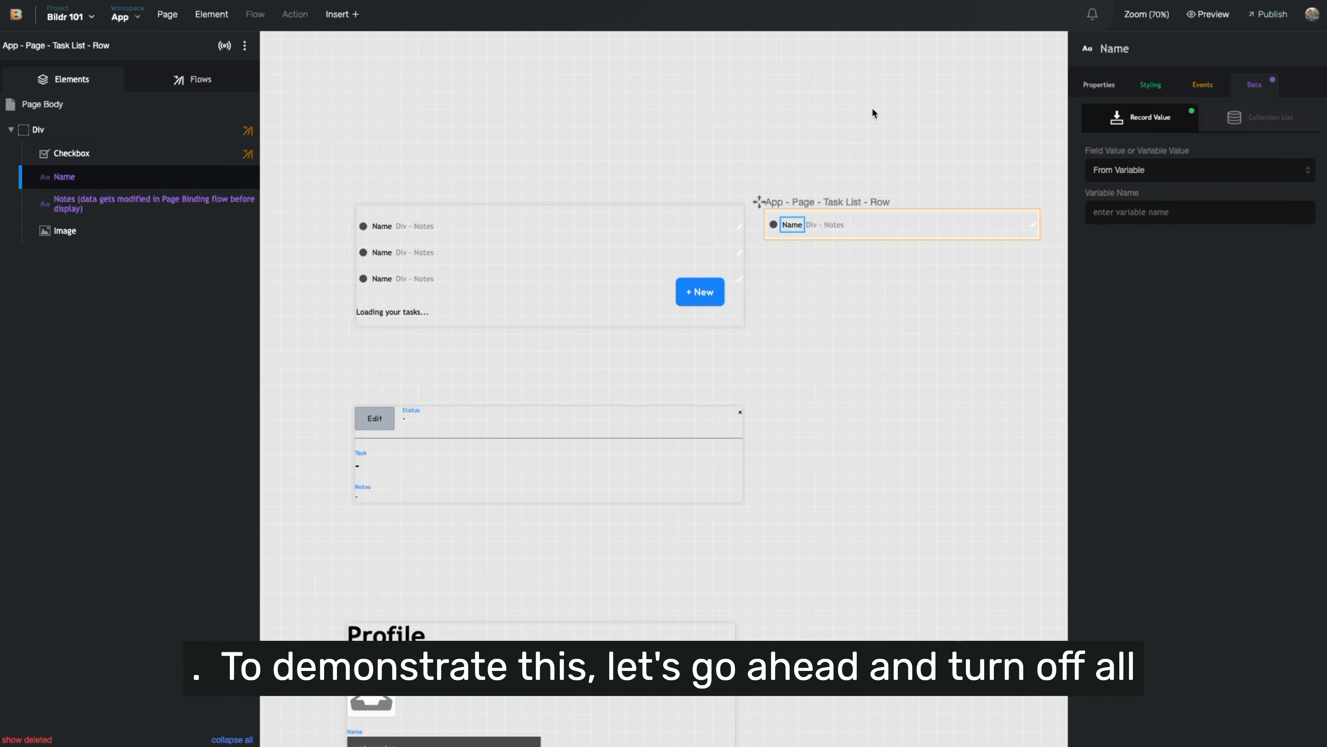
left_click(1171, 169)
left_click(1170, 144)
left_click(214, 209)
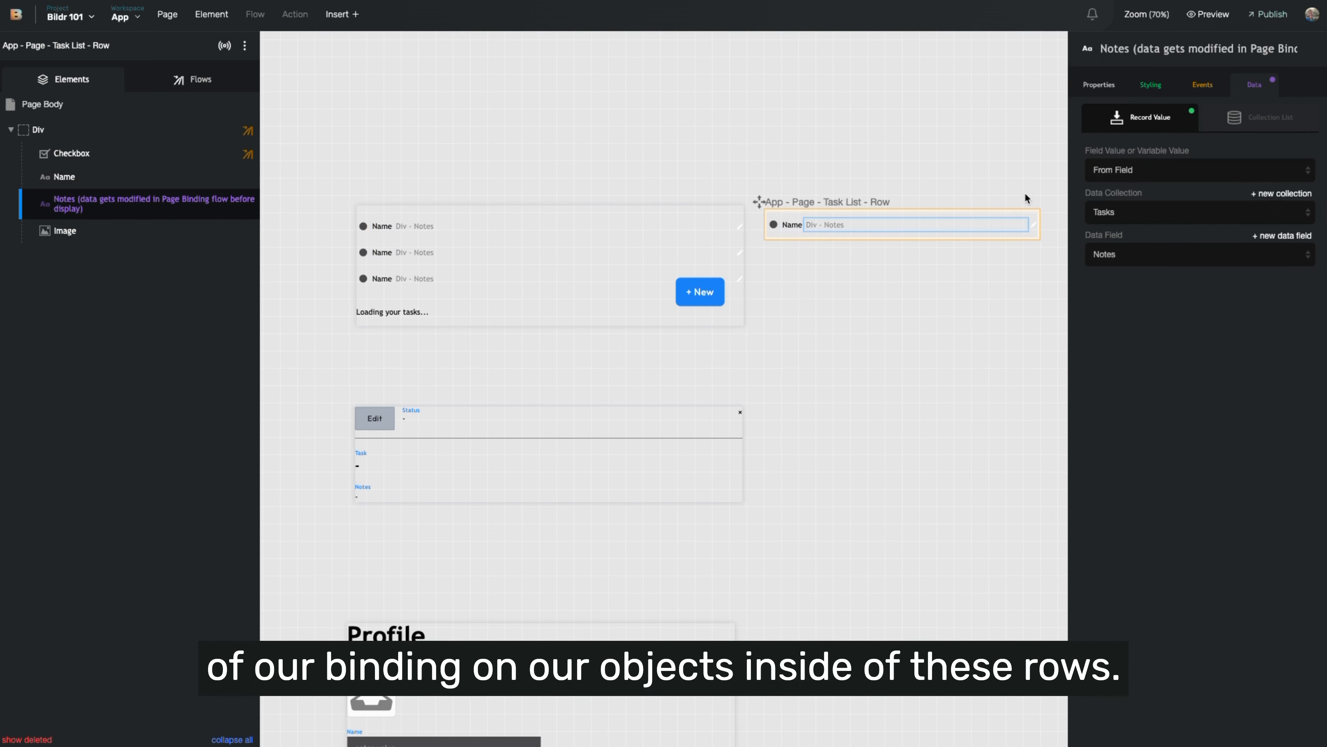
left_click(1131, 171)
left_click(1149, 152)
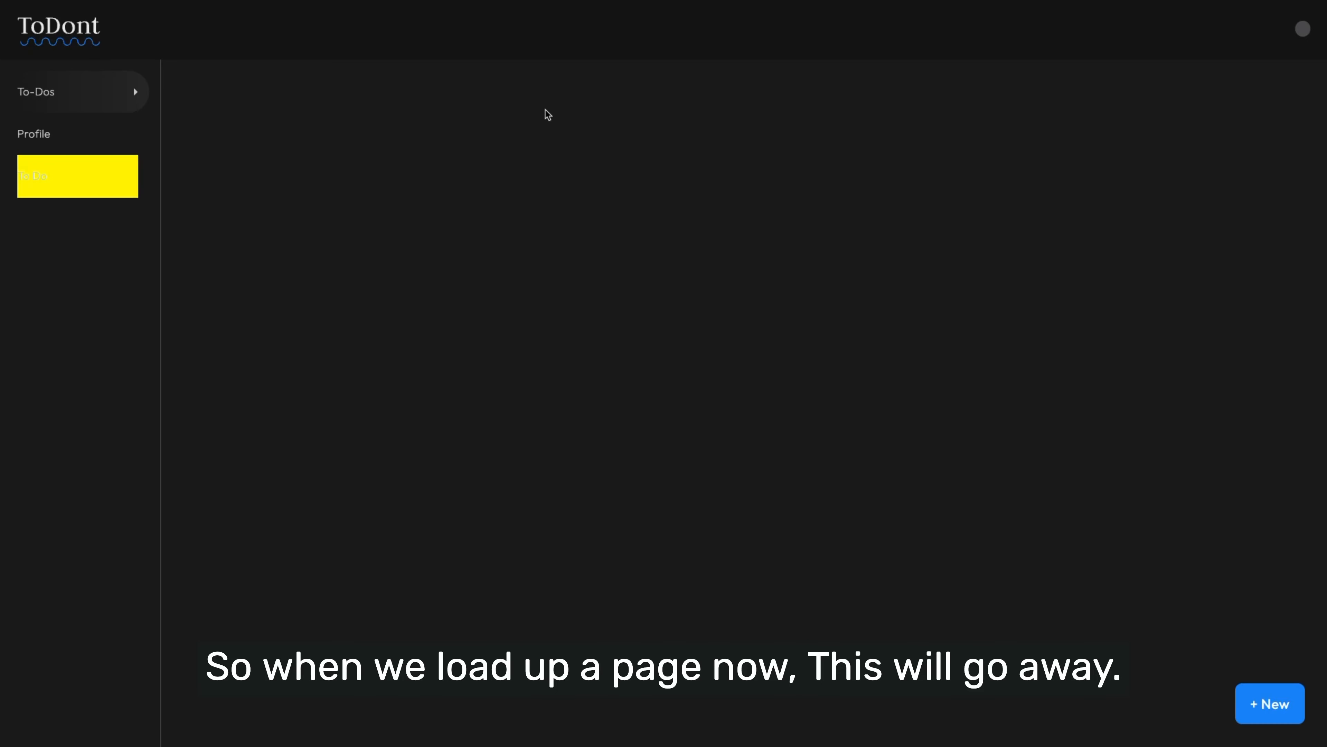
left_click(28, 183)
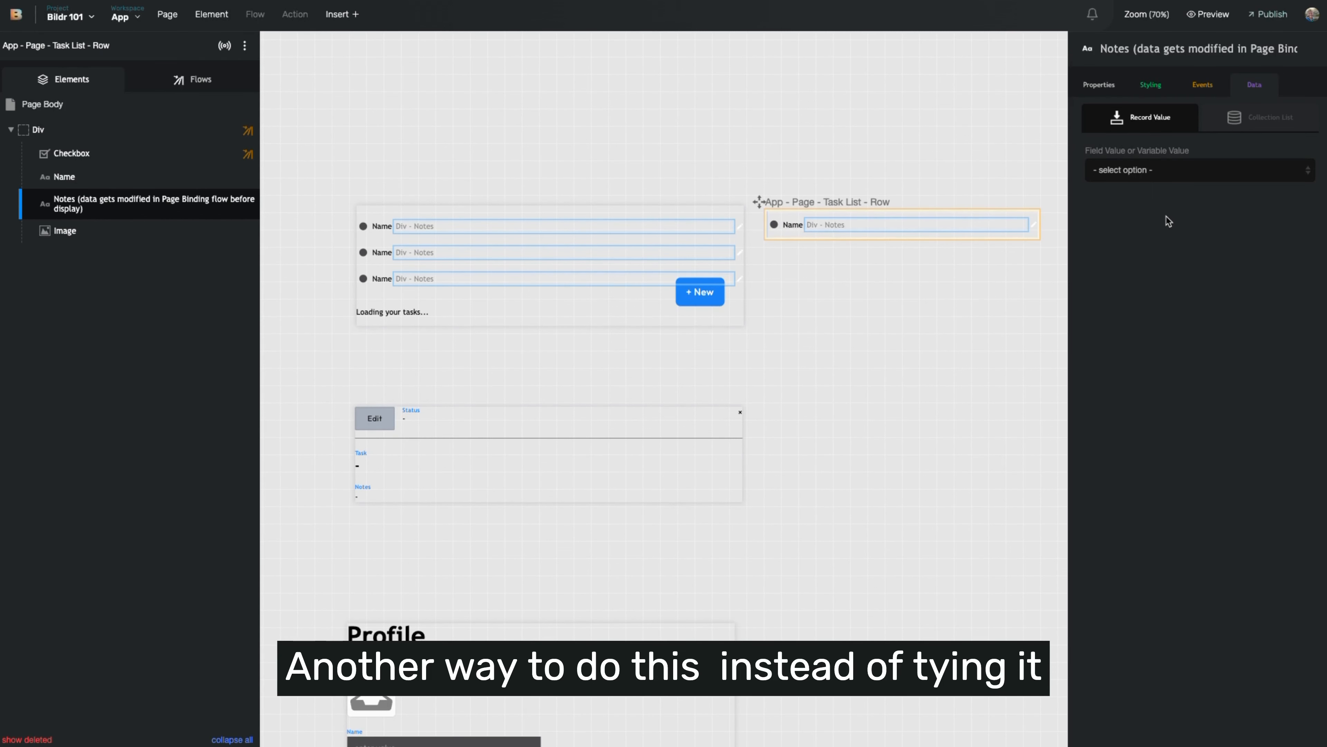
Set the record value source of the row's Notes element to From Variable.
left_click(1161, 169)
left_click(1158, 198)
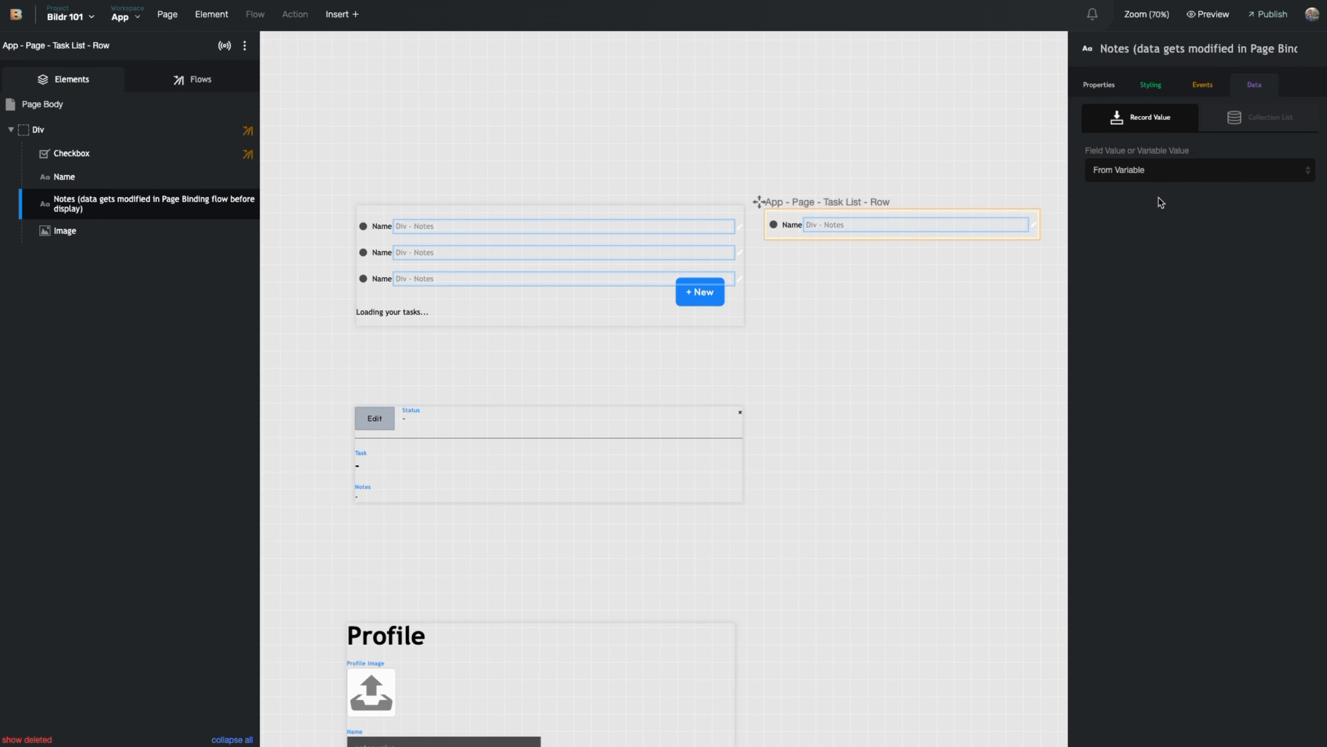
left_click(1156, 205)
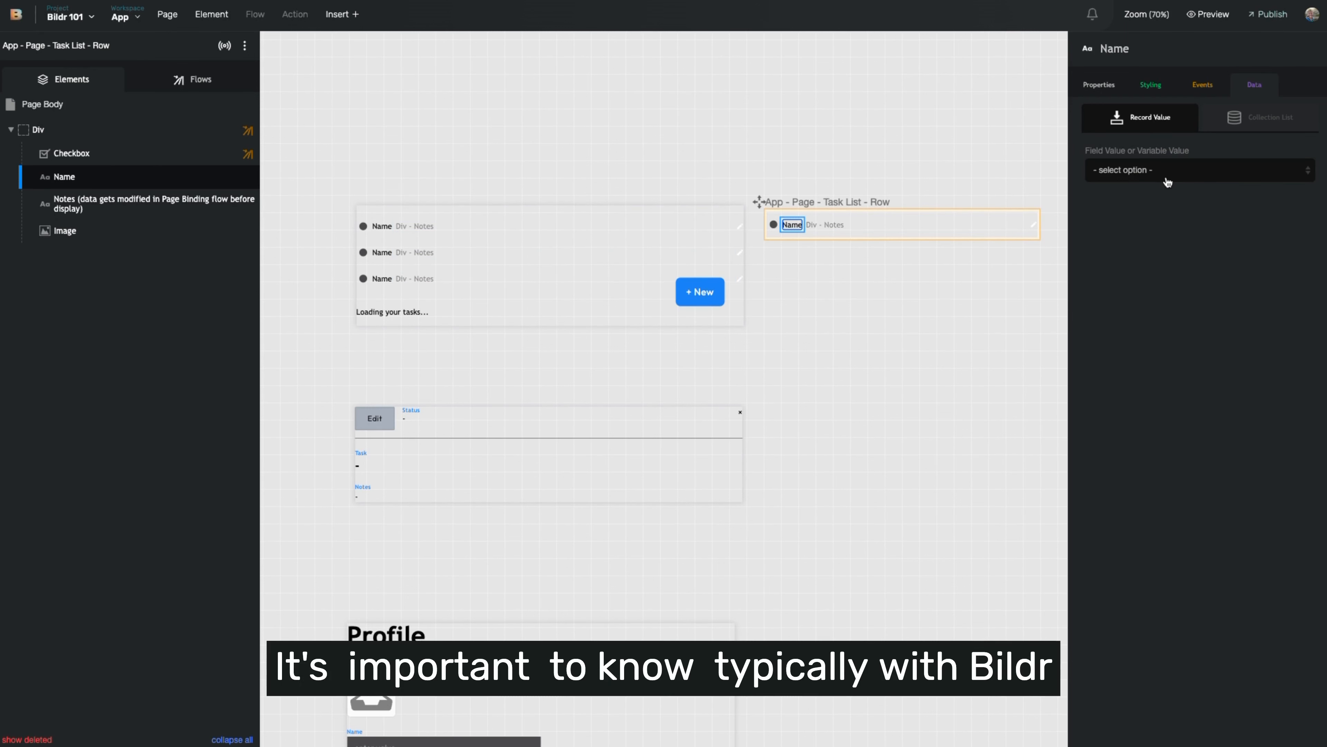
Try setting the row's Name element to a From Field record value and browse the available data collections.
left_click(1162, 174)
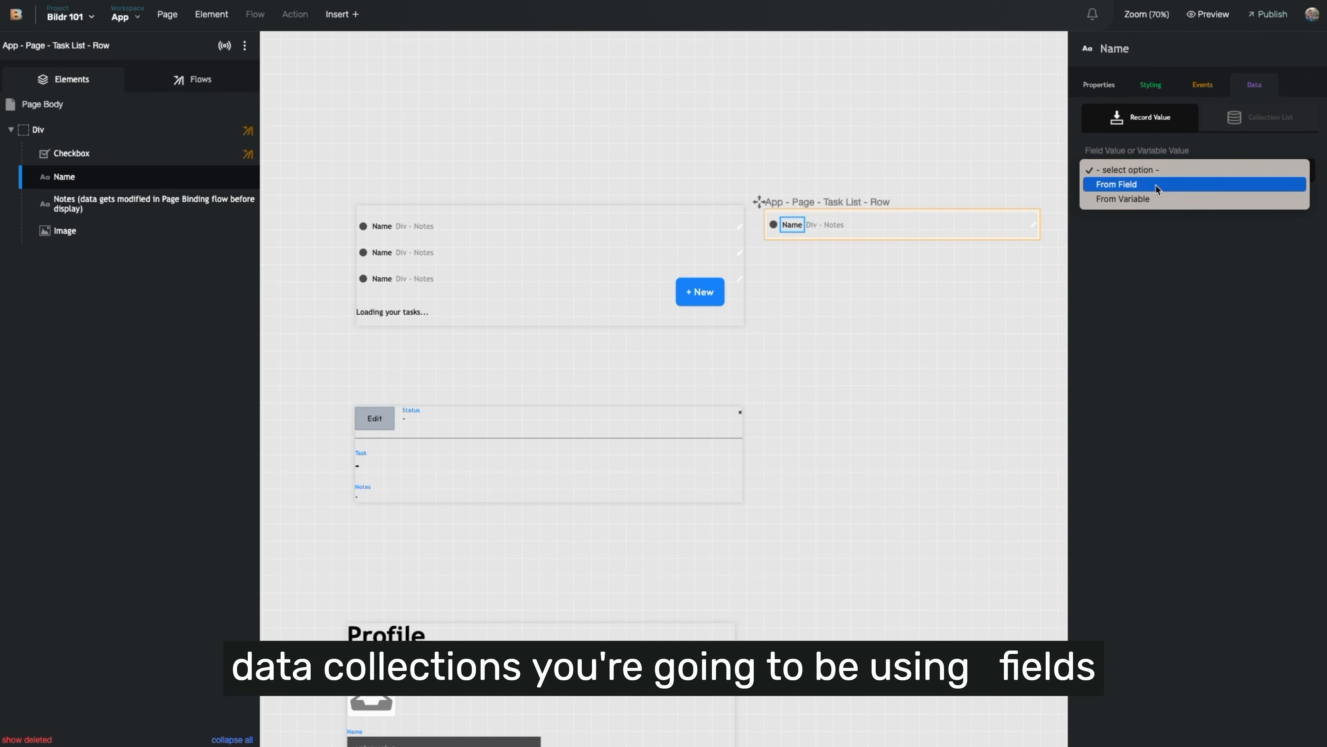
left_click(1155, 184)
left_click(1149, 212)
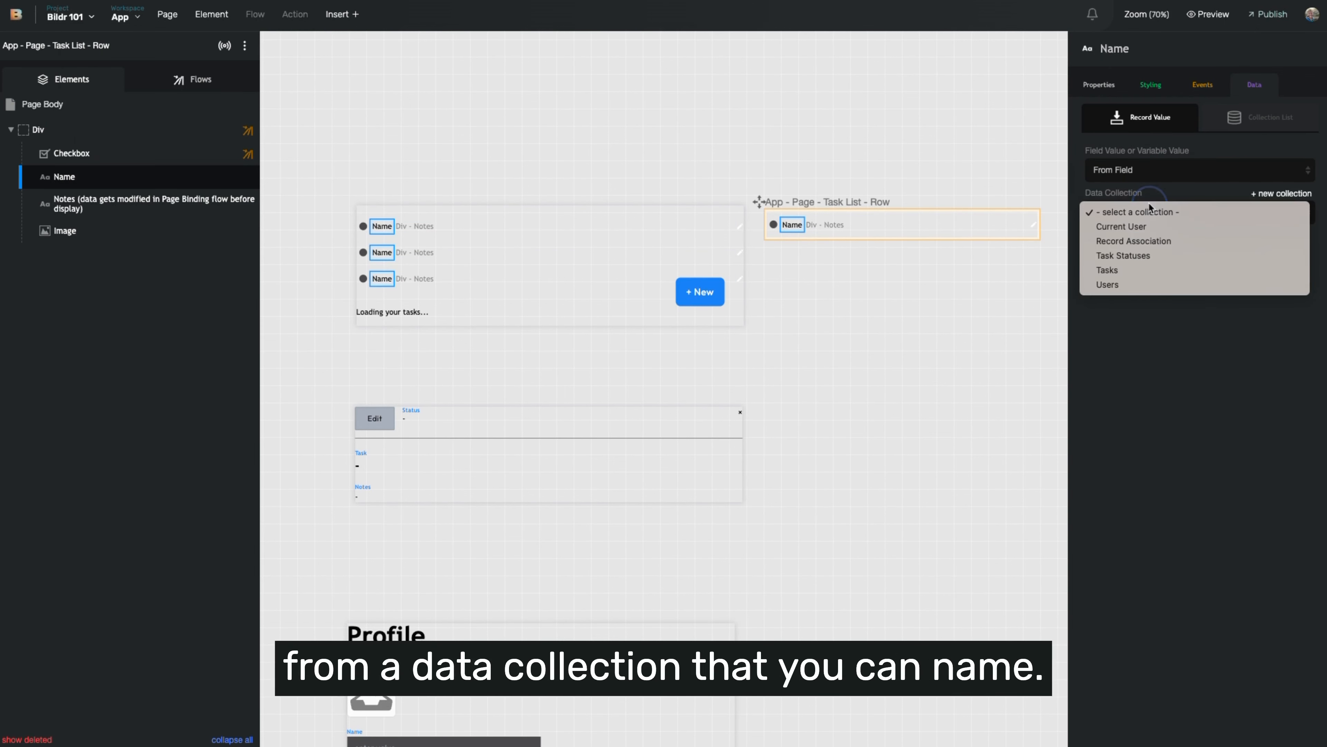
left_click(1152, 198)
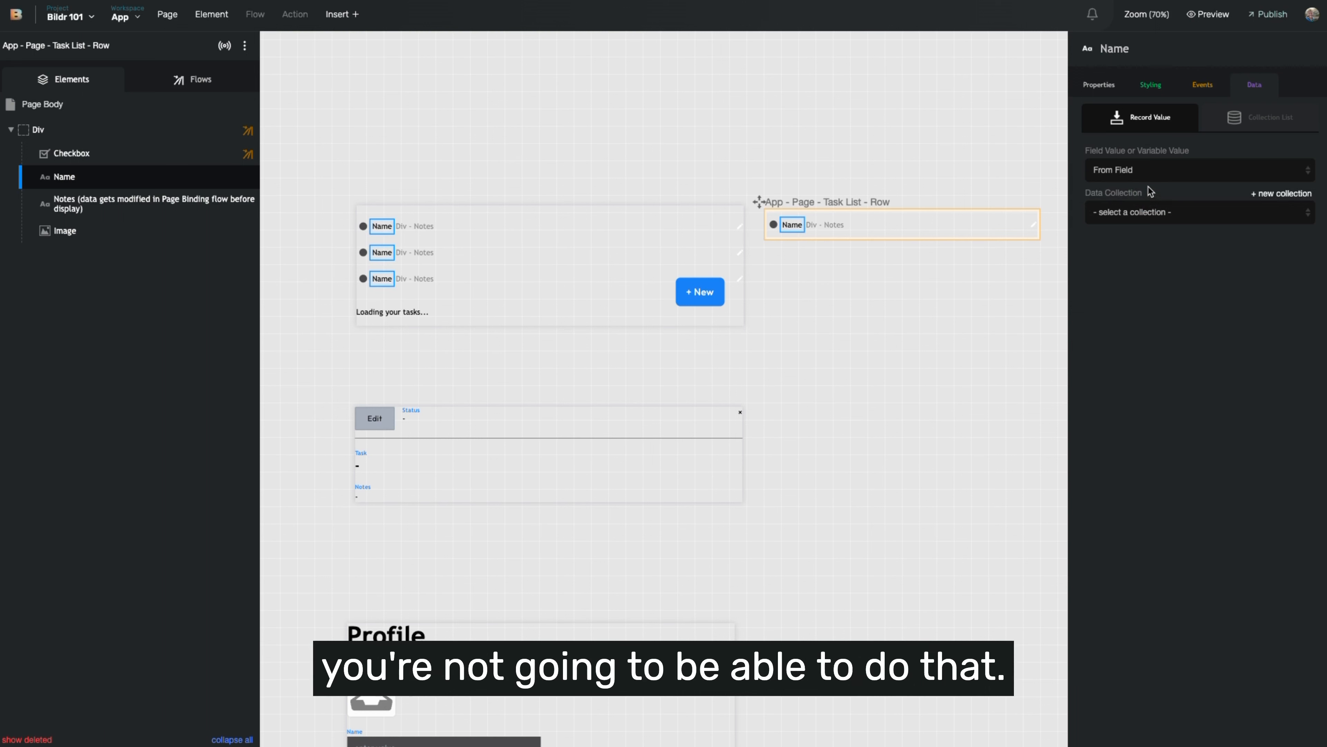
Set the record value source of the row's Name element to From Variable.
left_click(1148, 174)
left_click(1148, 185)
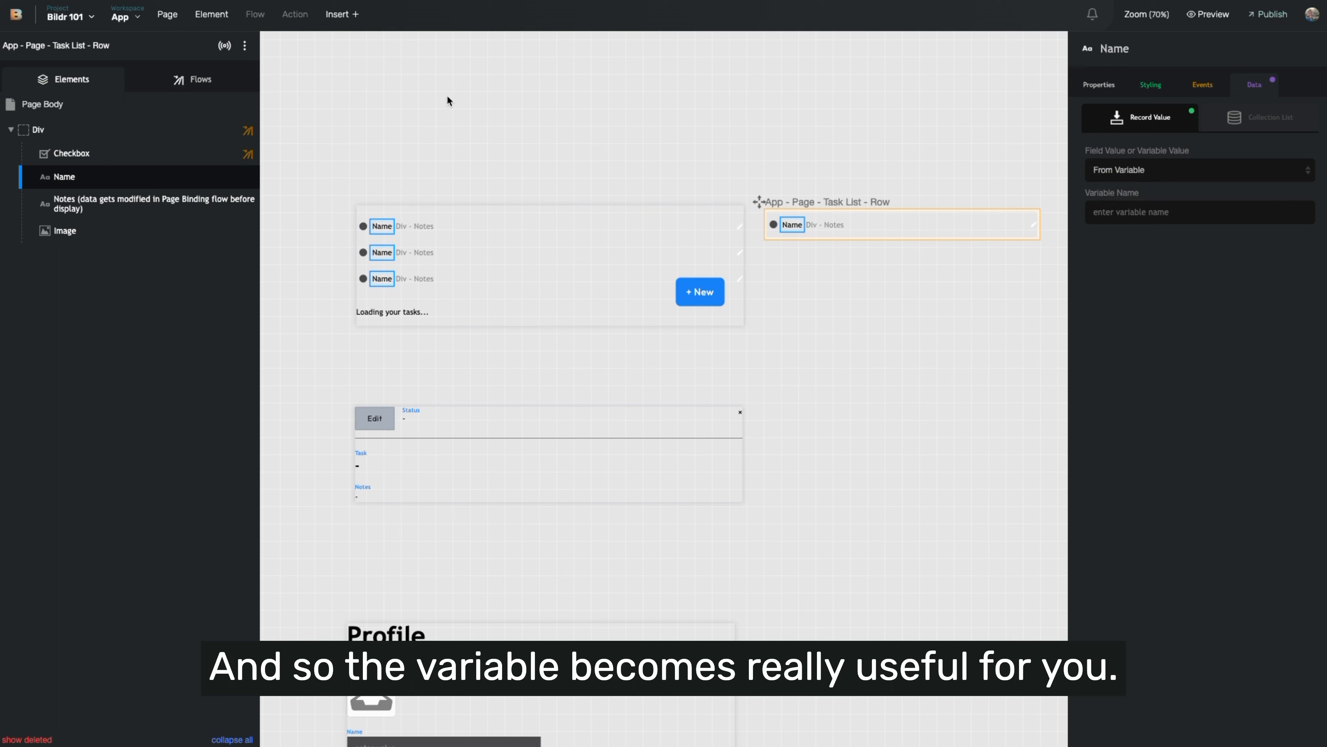
Open the Tasks data collection and copy the Task field's Field ID.
left_click(78, 27)
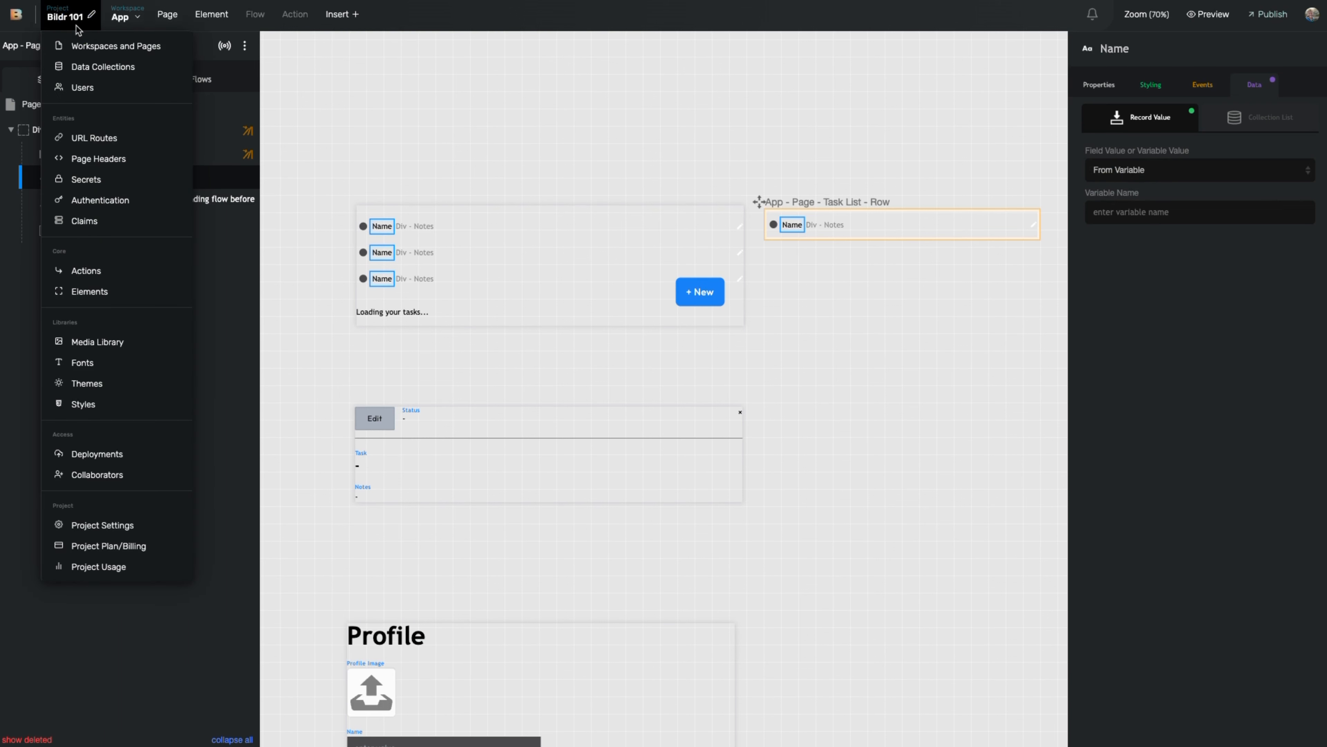
left_click(80, 73)
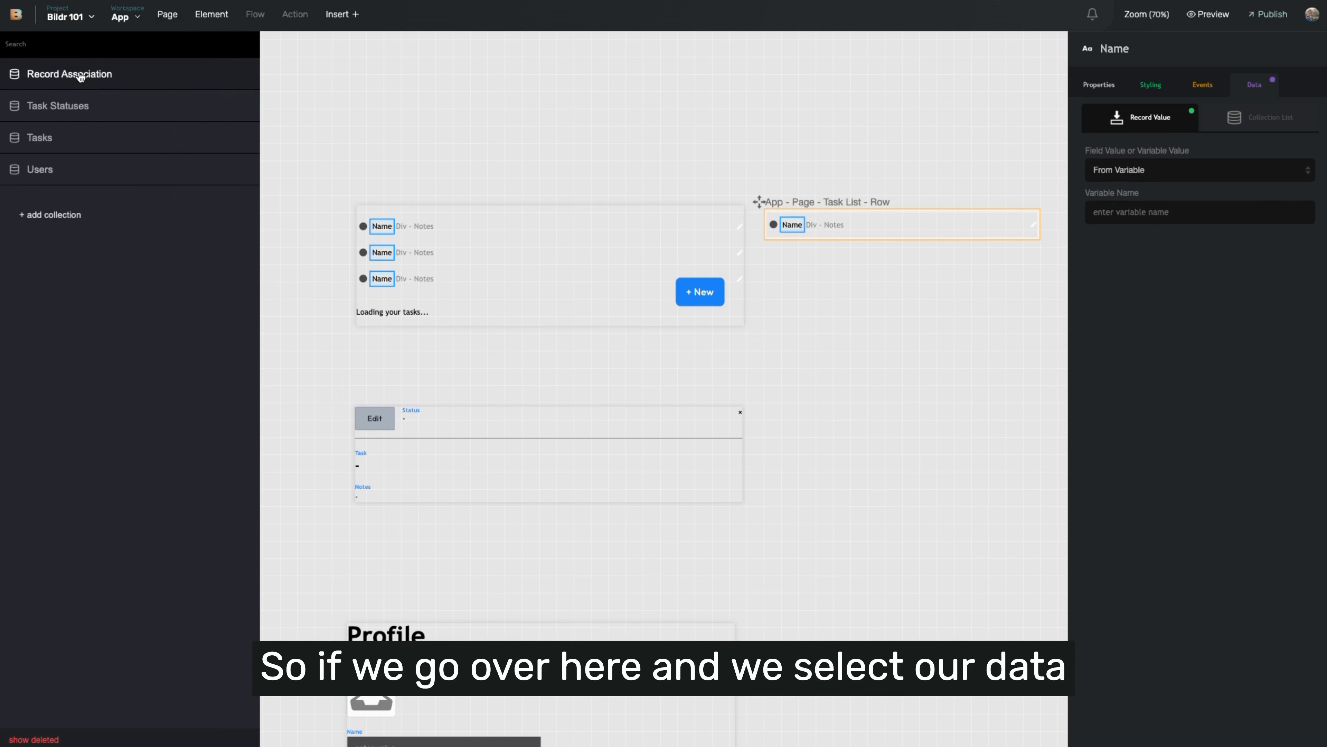
left_click(59, 134)
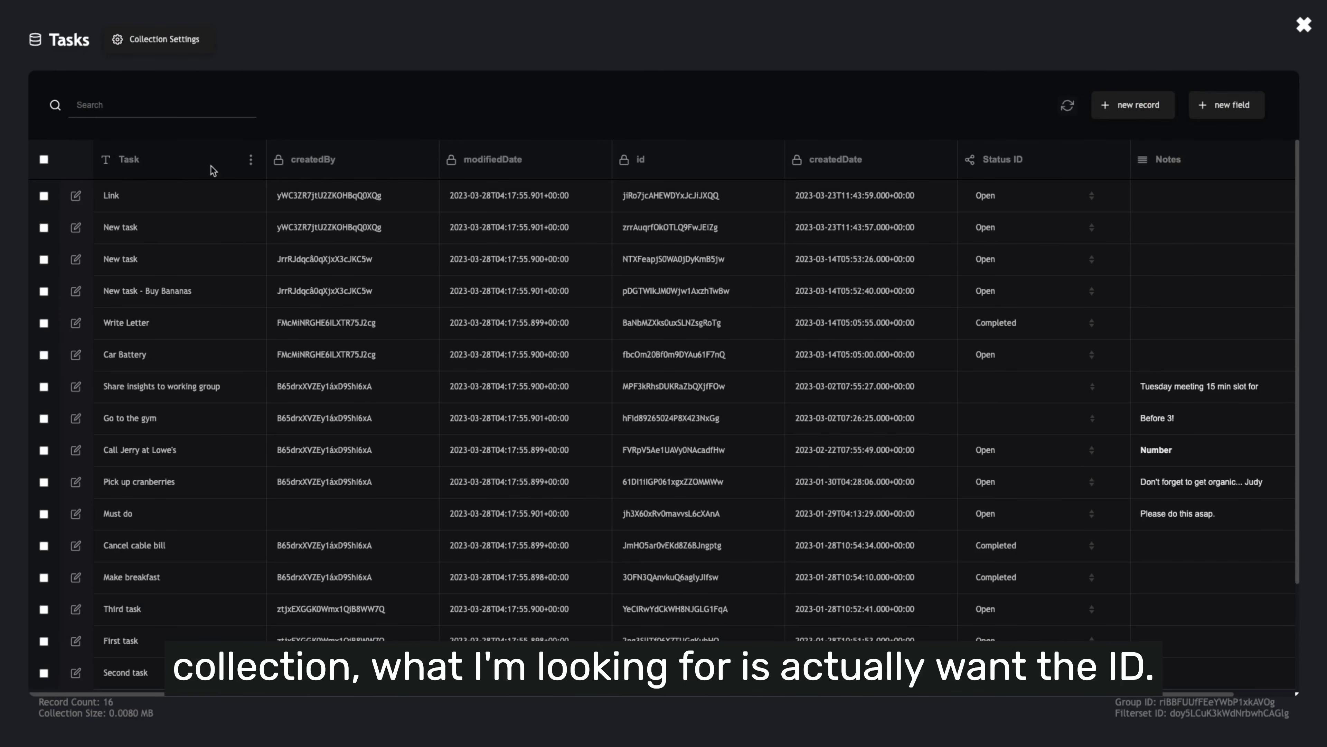
left_click(251, 159)
left_click(245, 304)
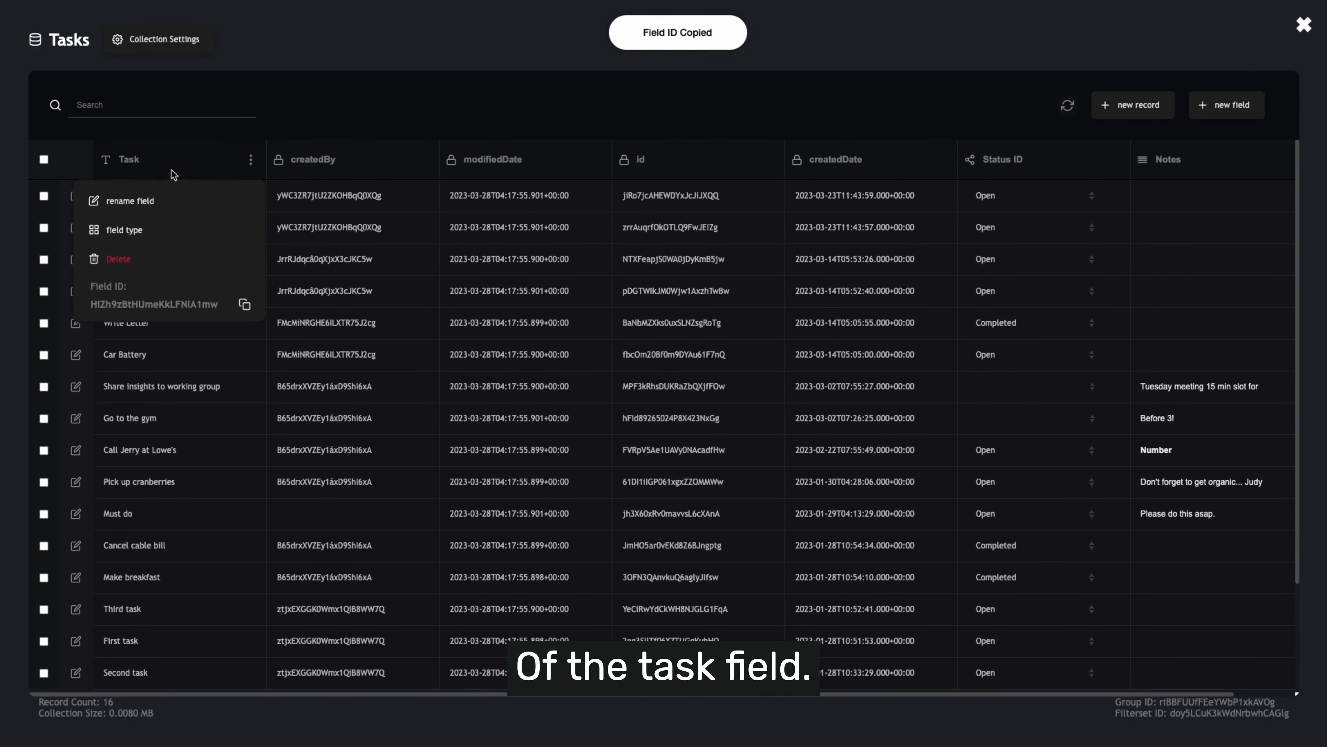
Close the Tasks collection and enter the copied Task Field ID as the variable name for the row's Name element.
left_click(1303, 25)
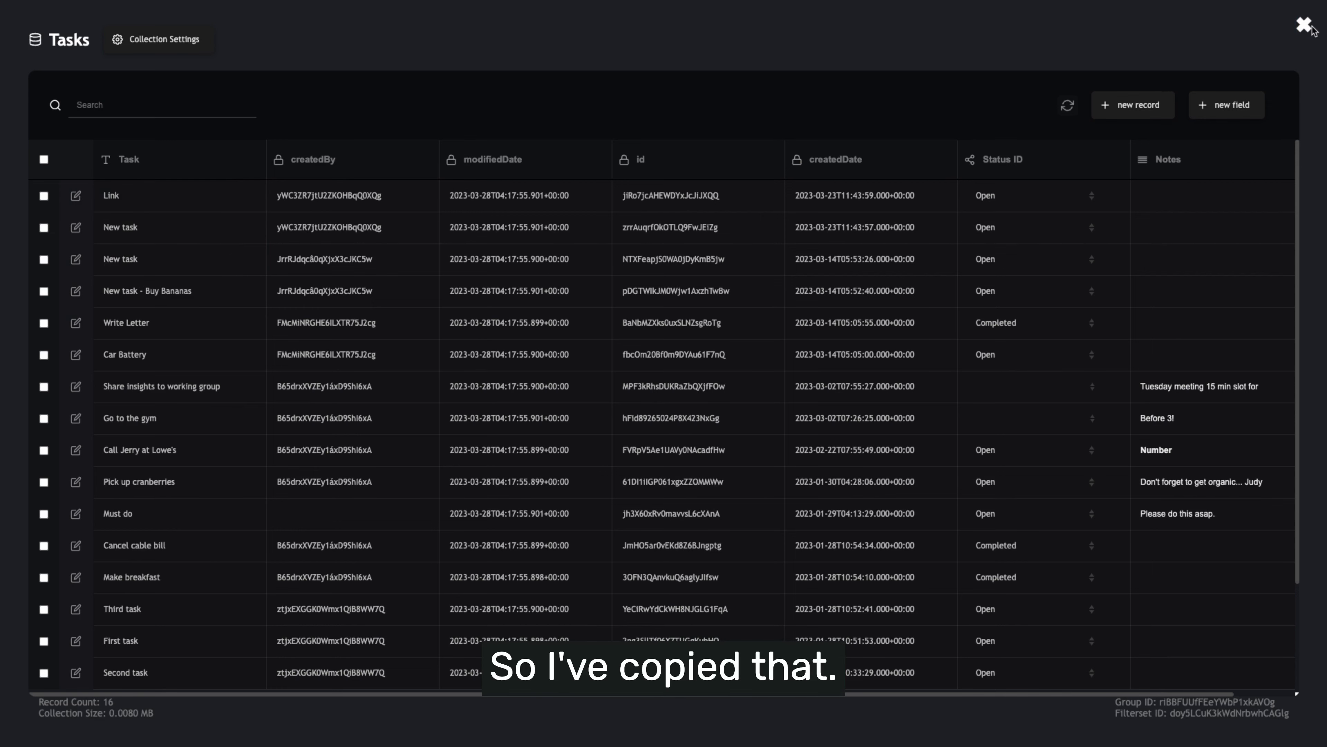
left_click(1303, 25)
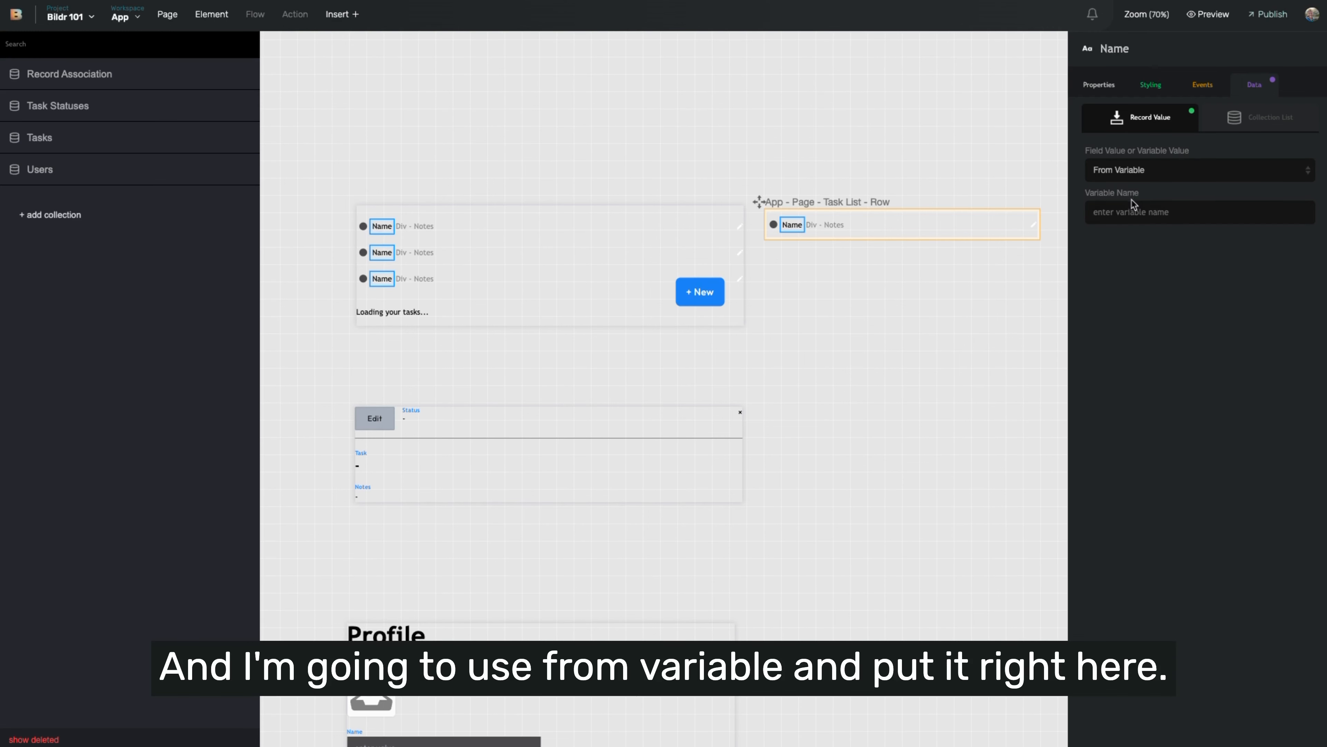
left_click(1143, 209)
key("ctrl+v")
left_click(659, 33)
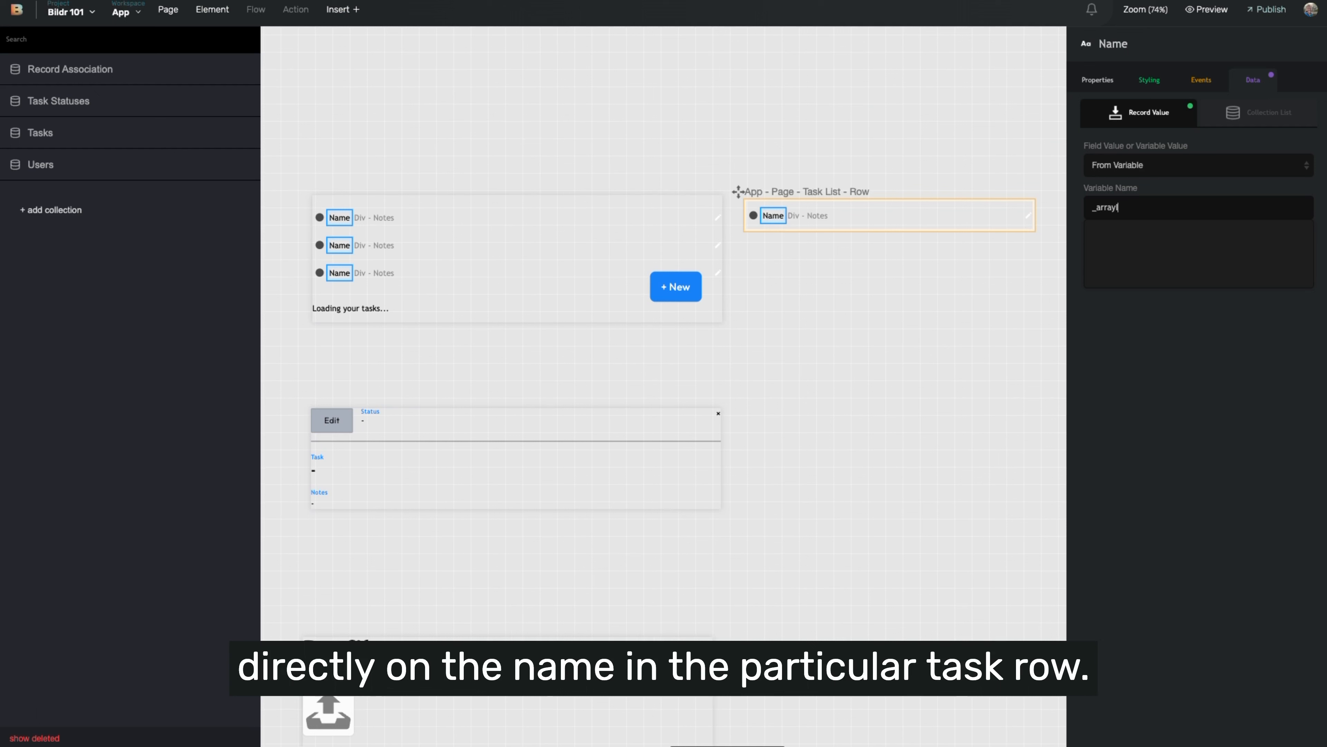
Set the variable name of the row's Name element to _arrayIndex.
type("nde")
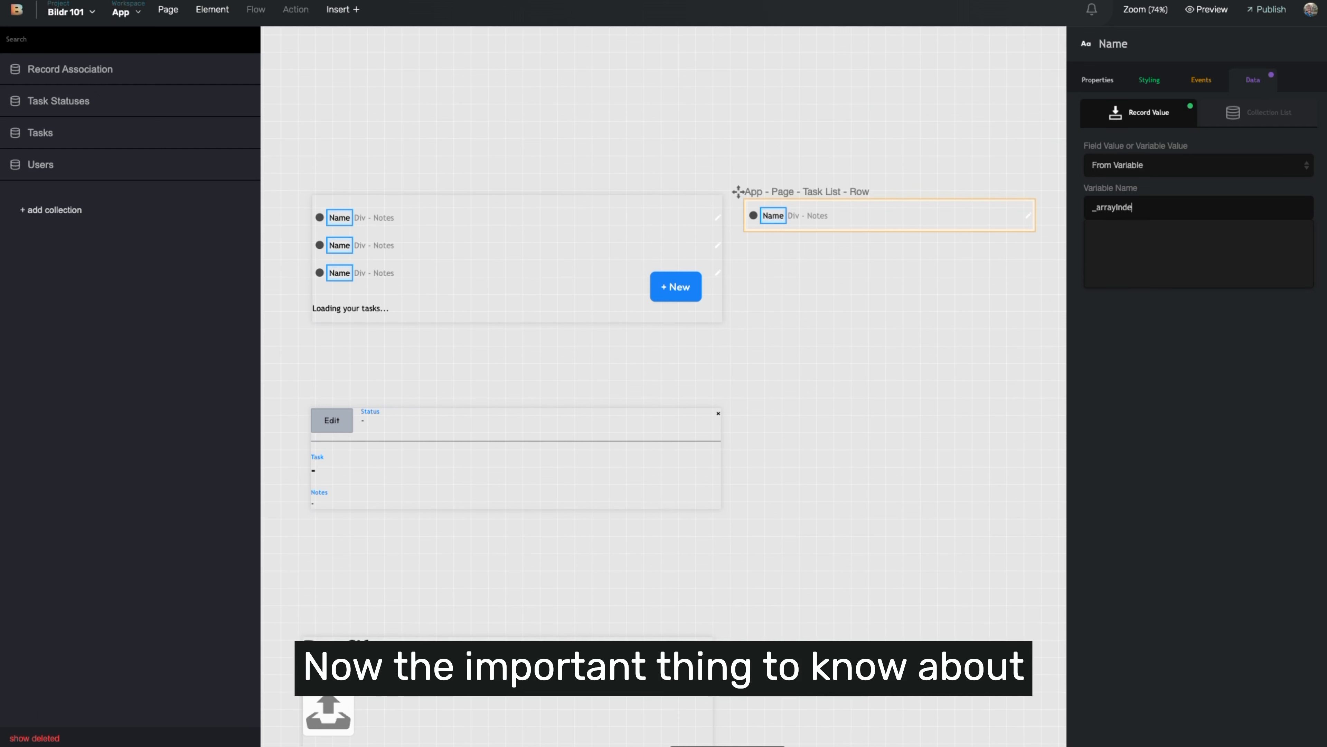
type("x")
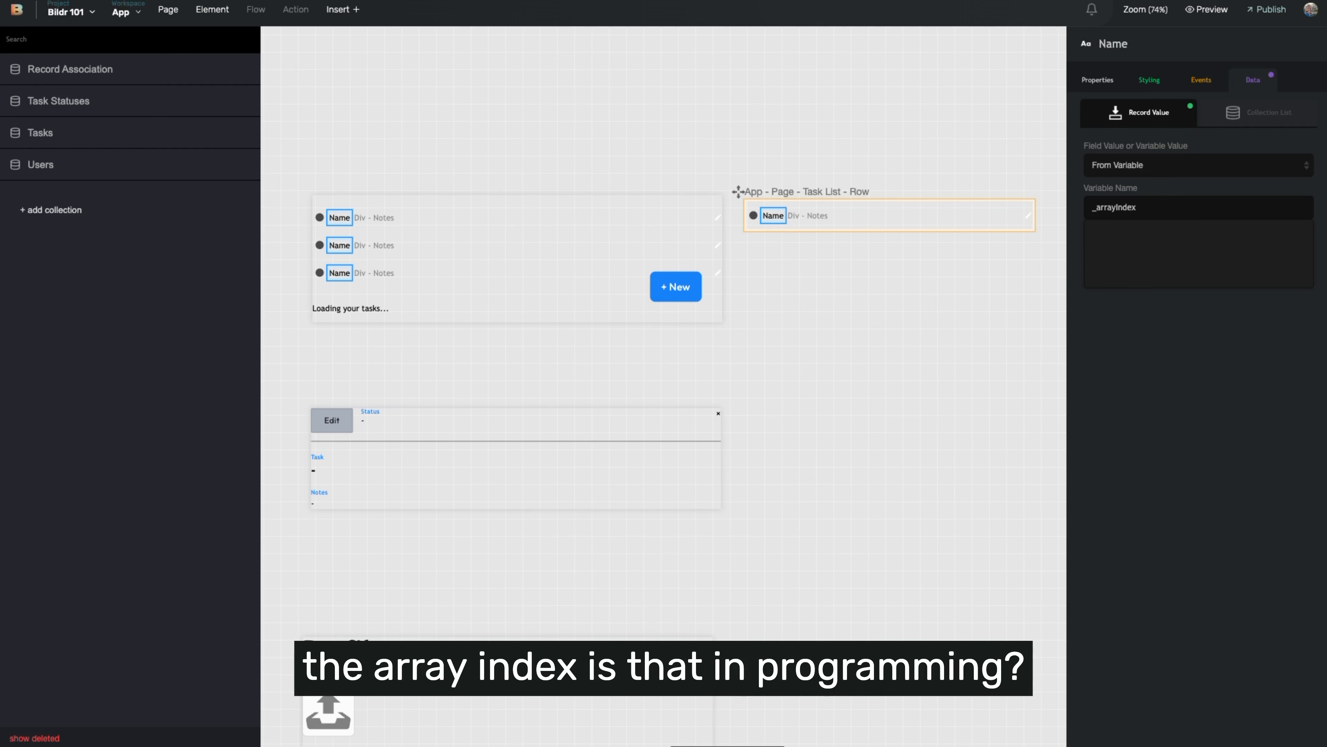
left_click(1159, 327)
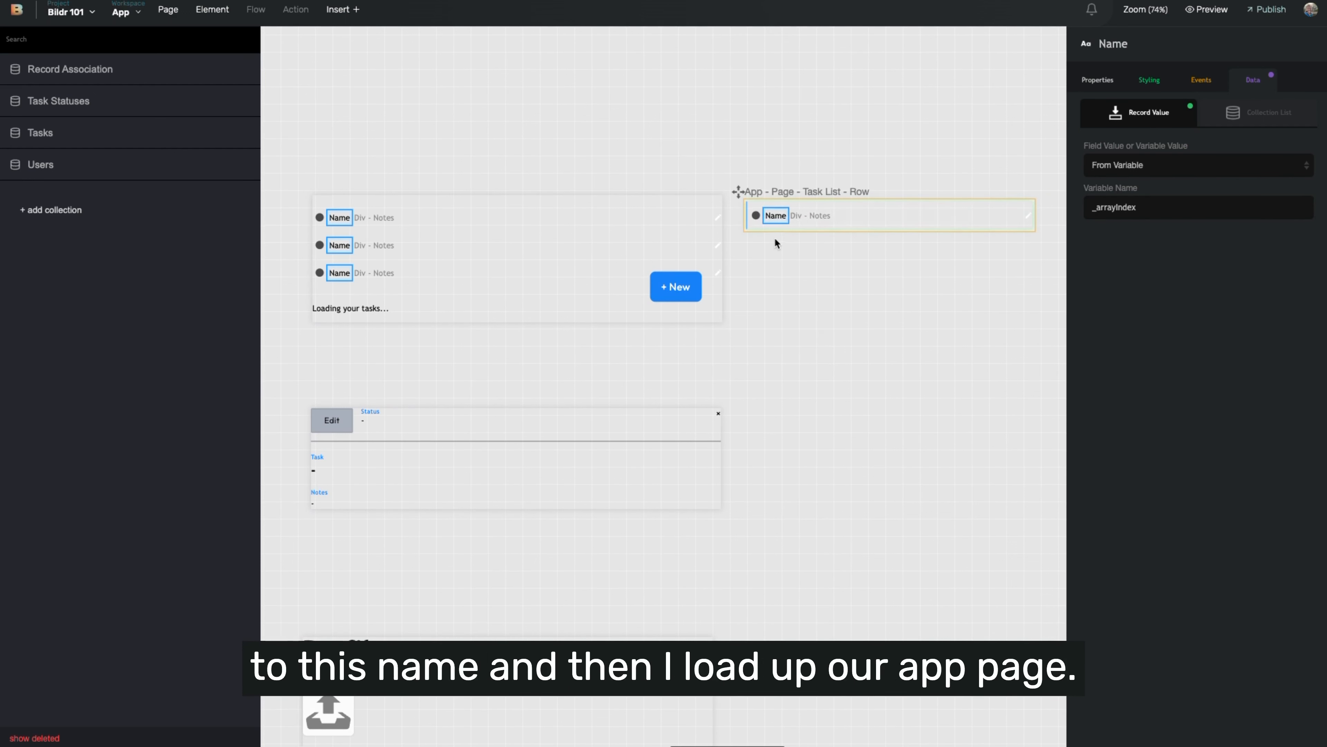
Select the Name element in the task row page and preview the /app route.
left_click(776, 215)
left_click(1207, 9)
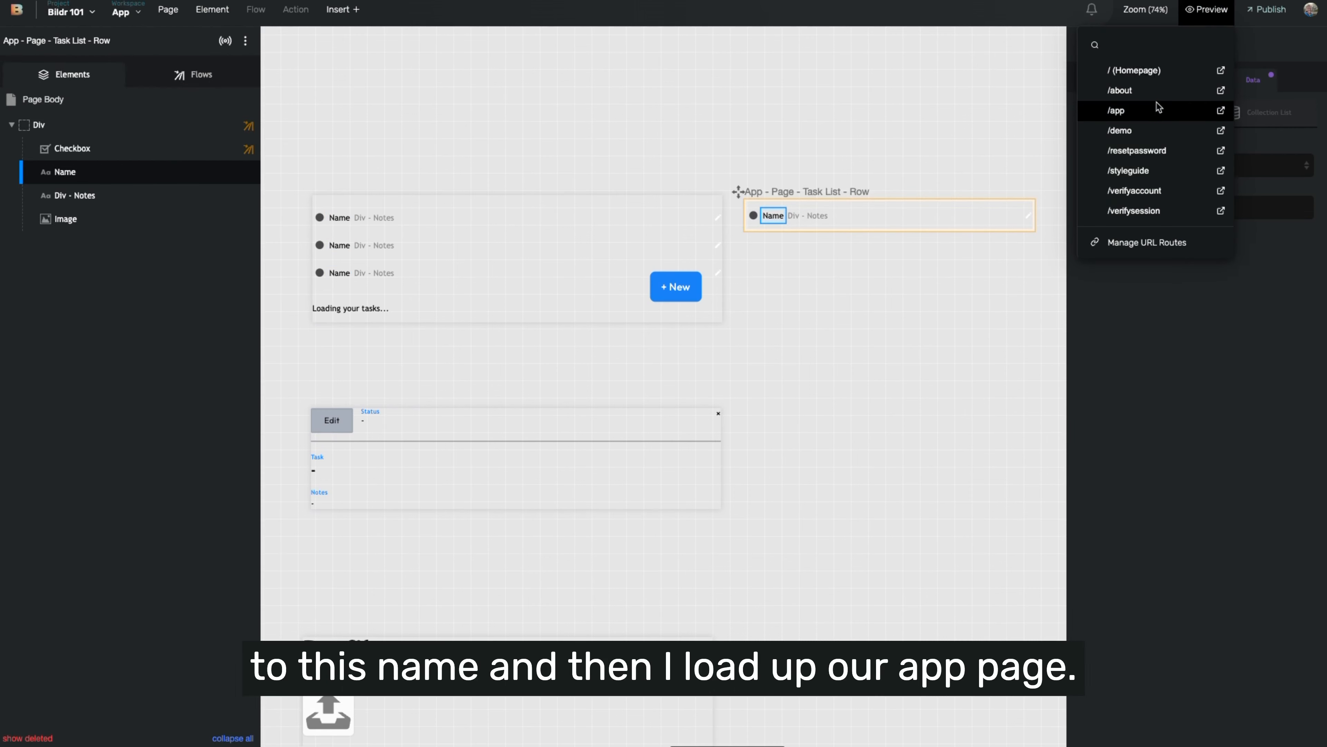
left_click(1149, 110)
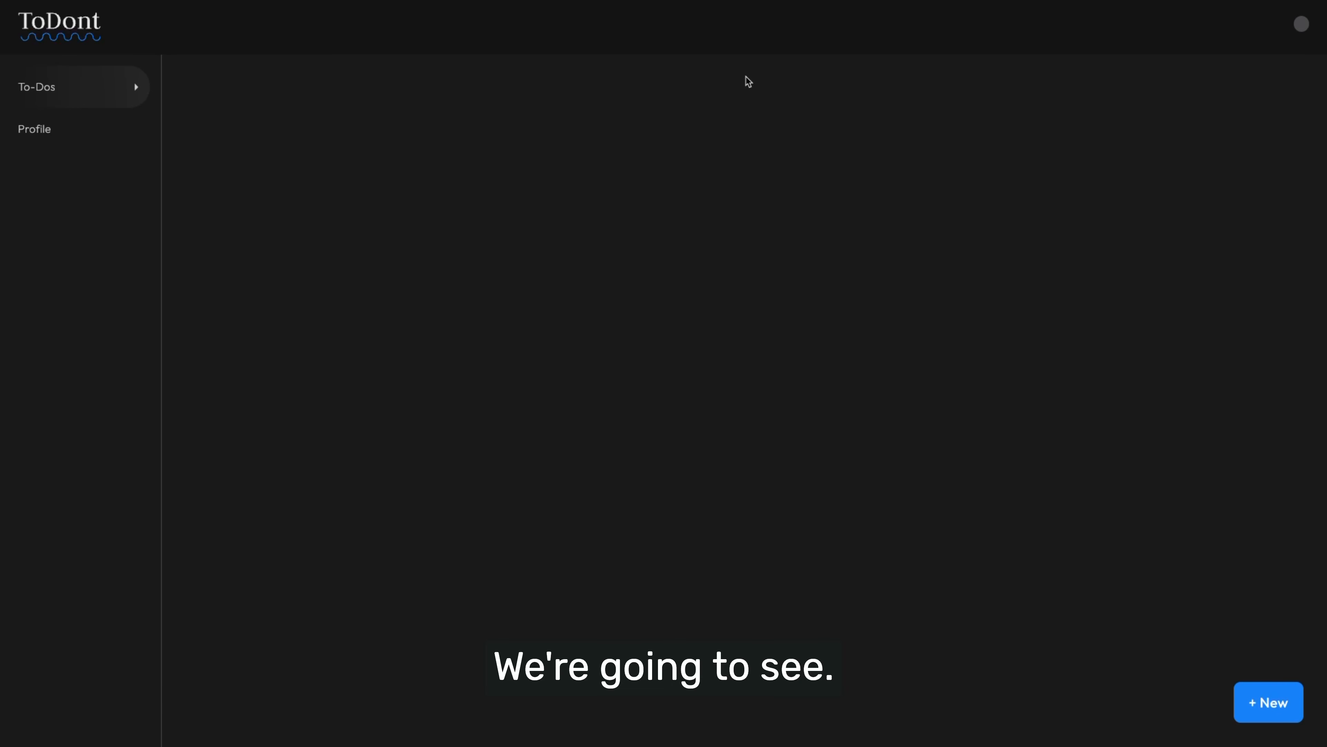